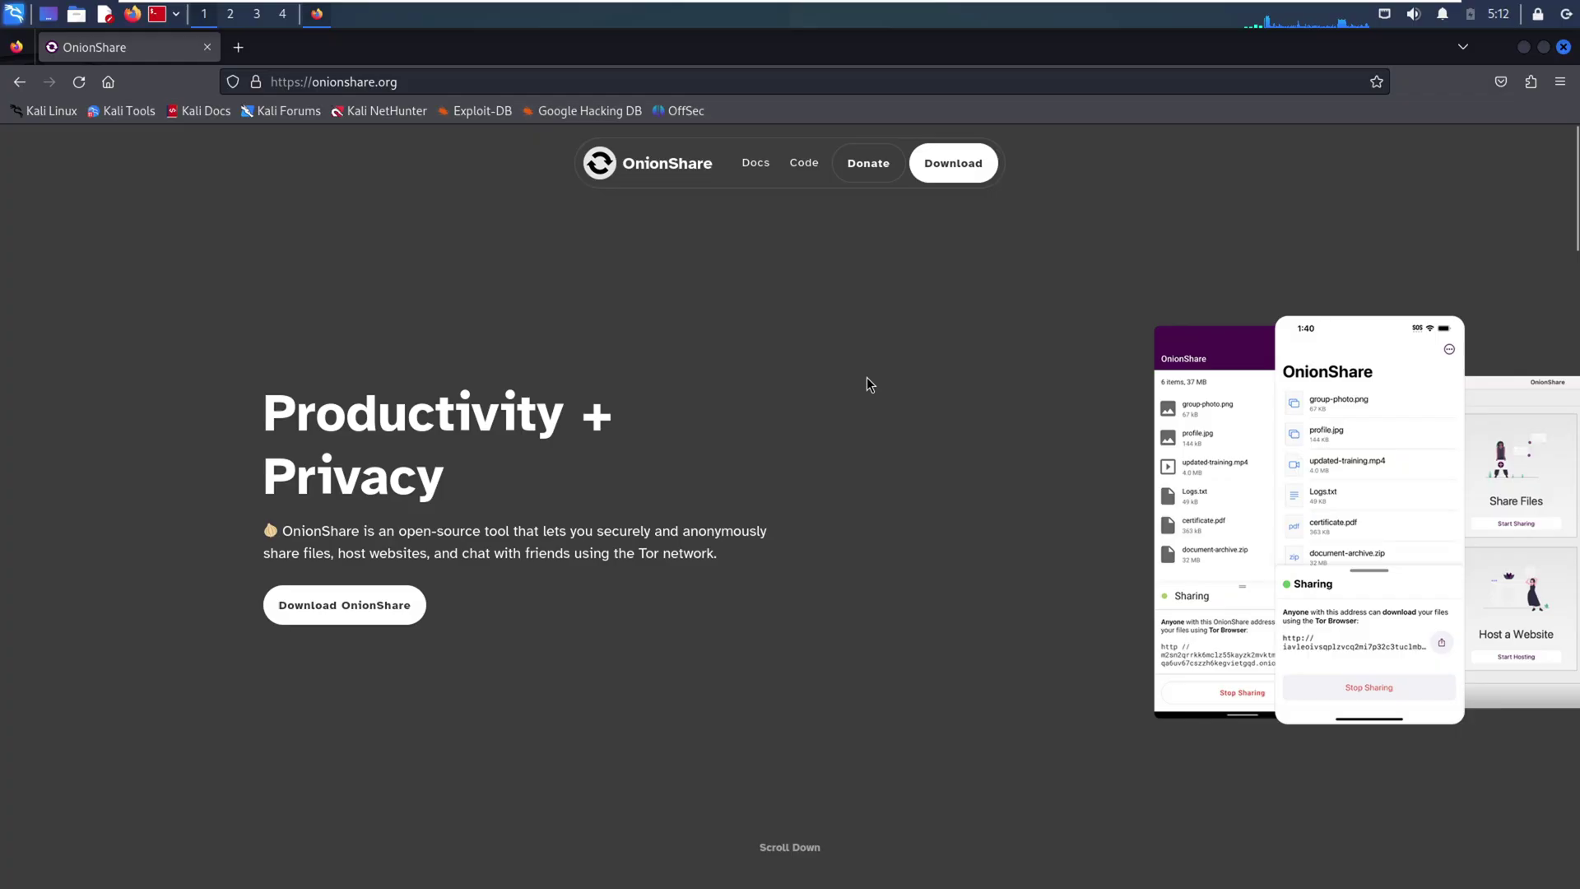
- Reload the onionshare.org homepage and zoom the page to 110%
click(485, 84)
key(Return)
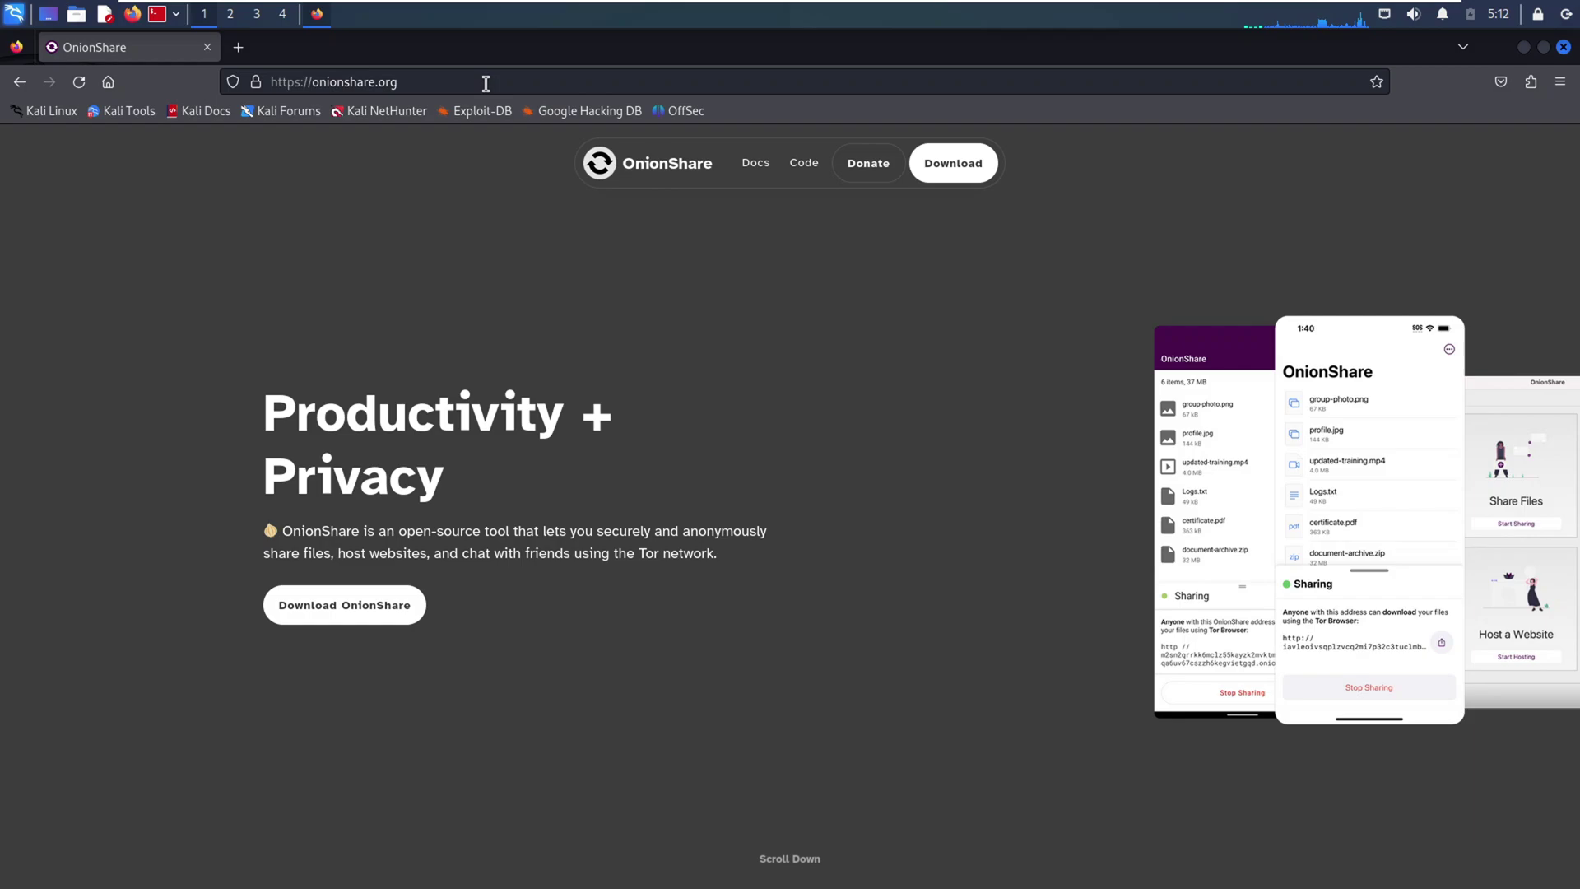
key(ctrl+plus)
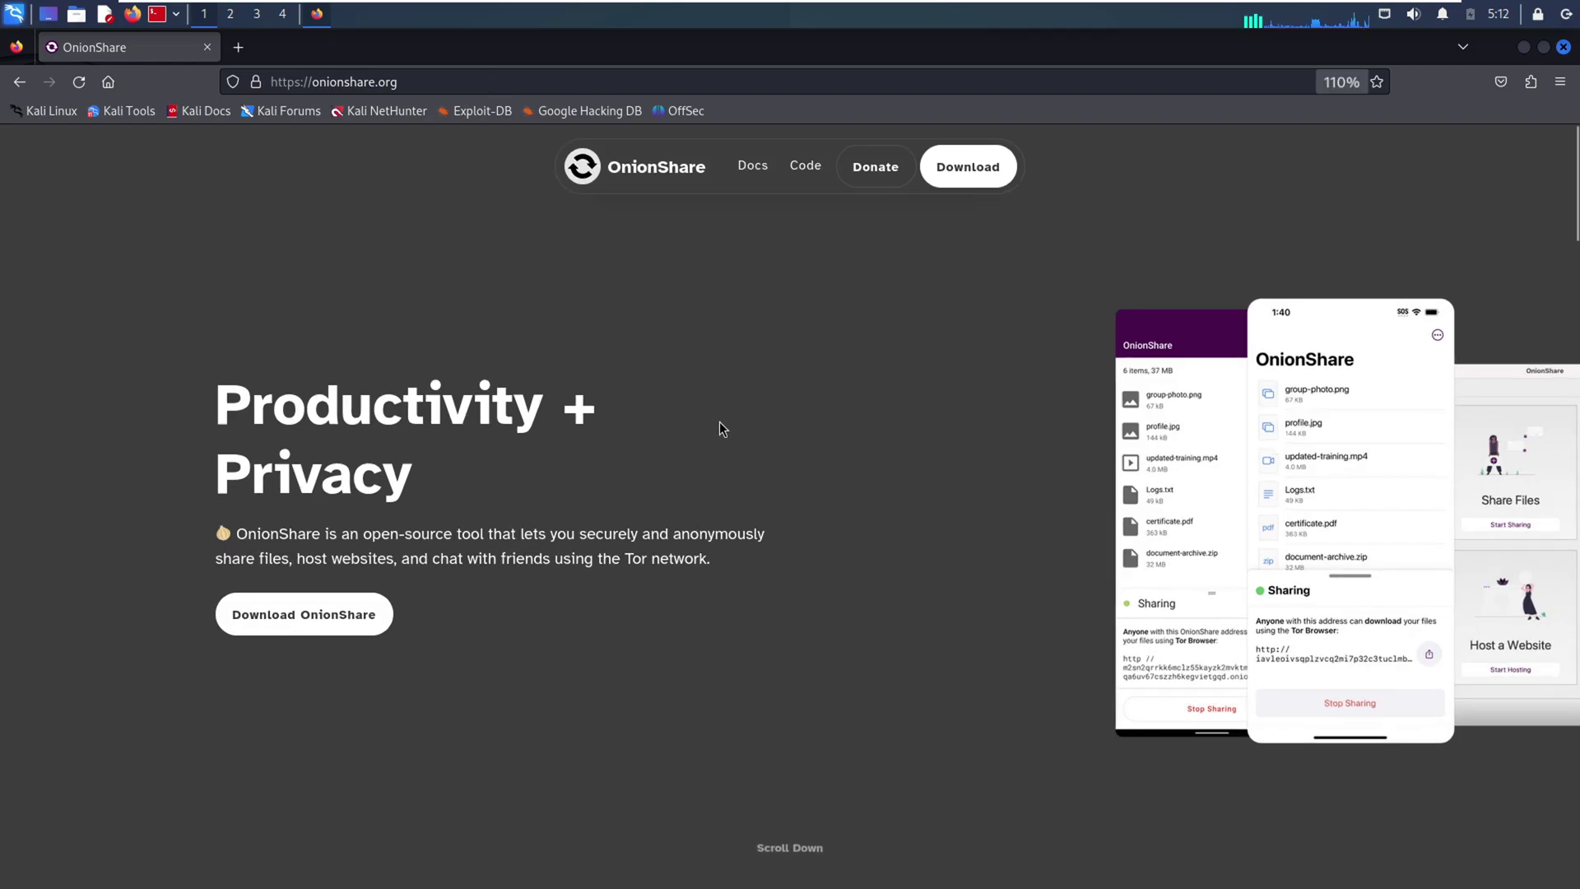
- Scroll through the intro and the Desktop Apps and Mobile Apps downloads, then back up
scroll(720, 423, down, 2)
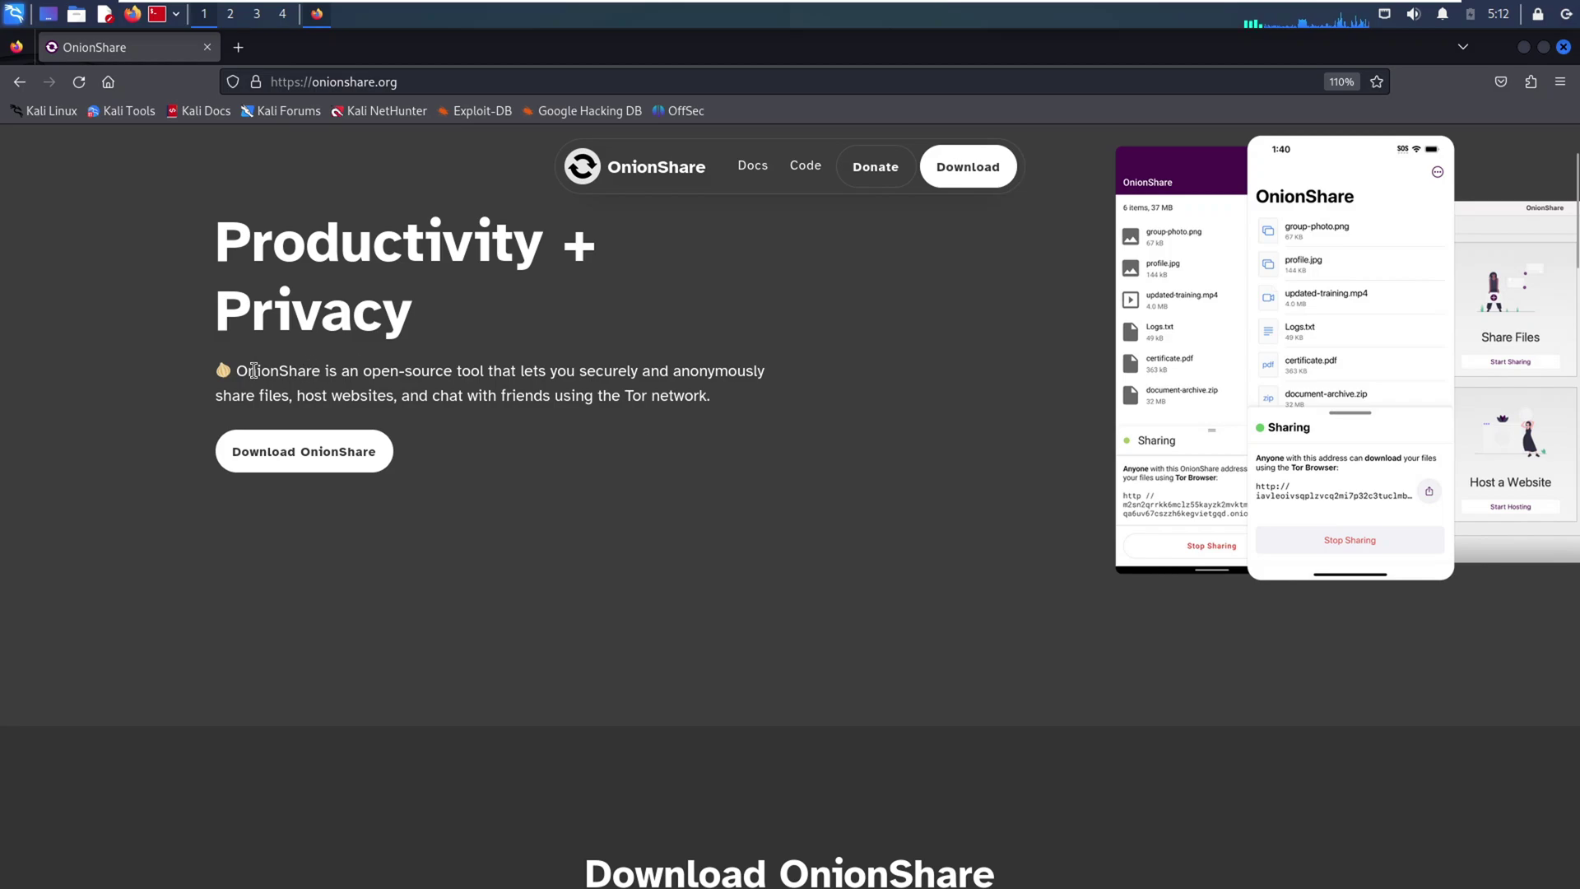
drag(241, 369, 708, 418)
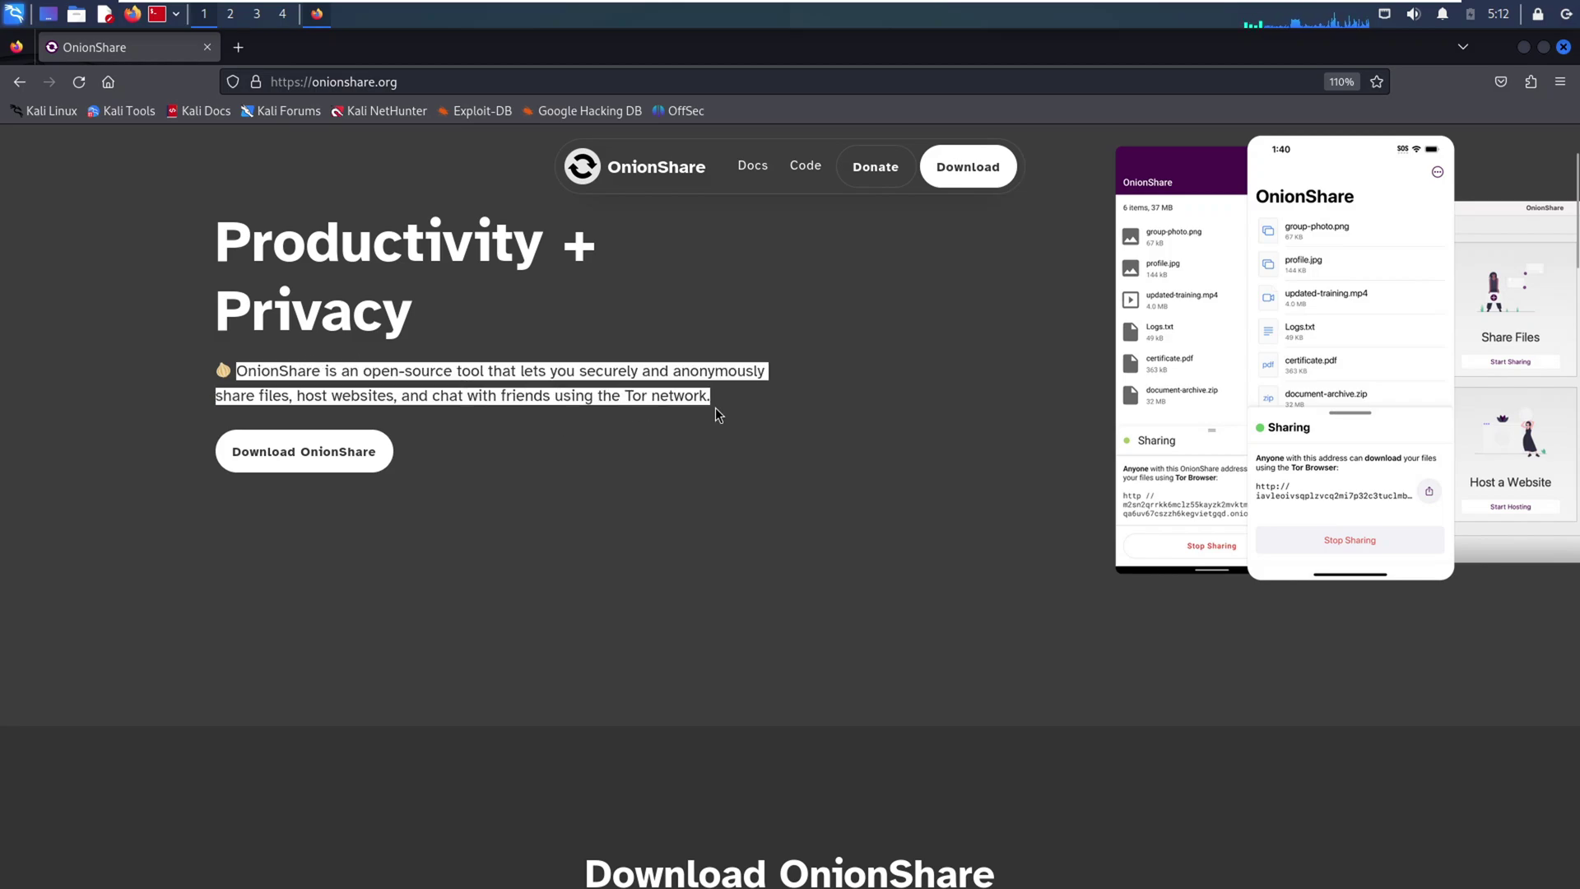
click(745, 420)
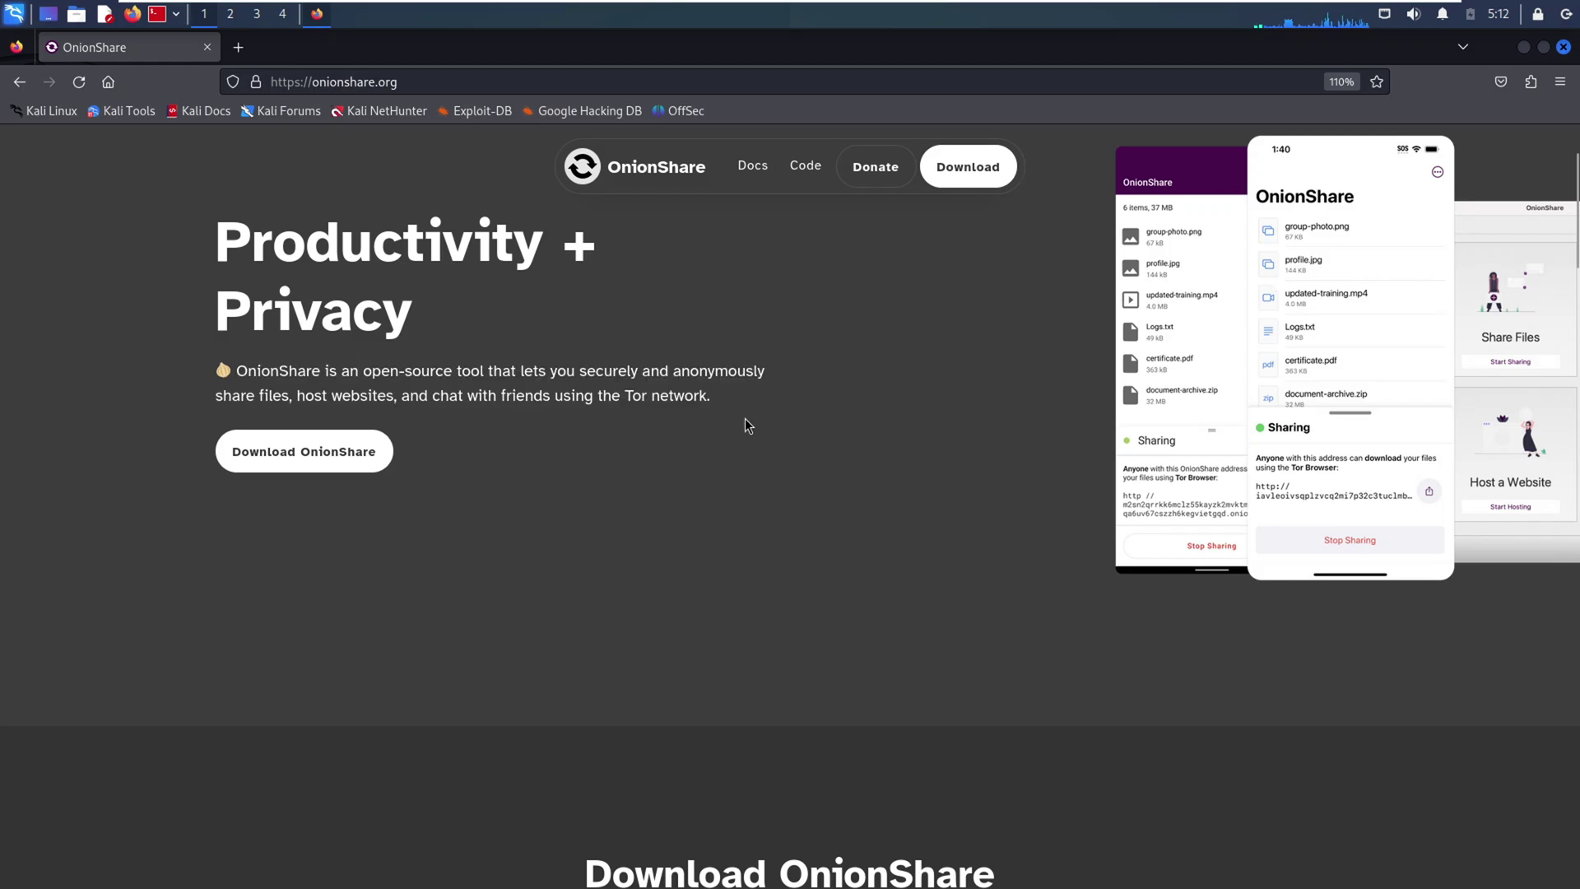
scroll(745, 420, down, 3)
scroll(748, 425, down, 5)
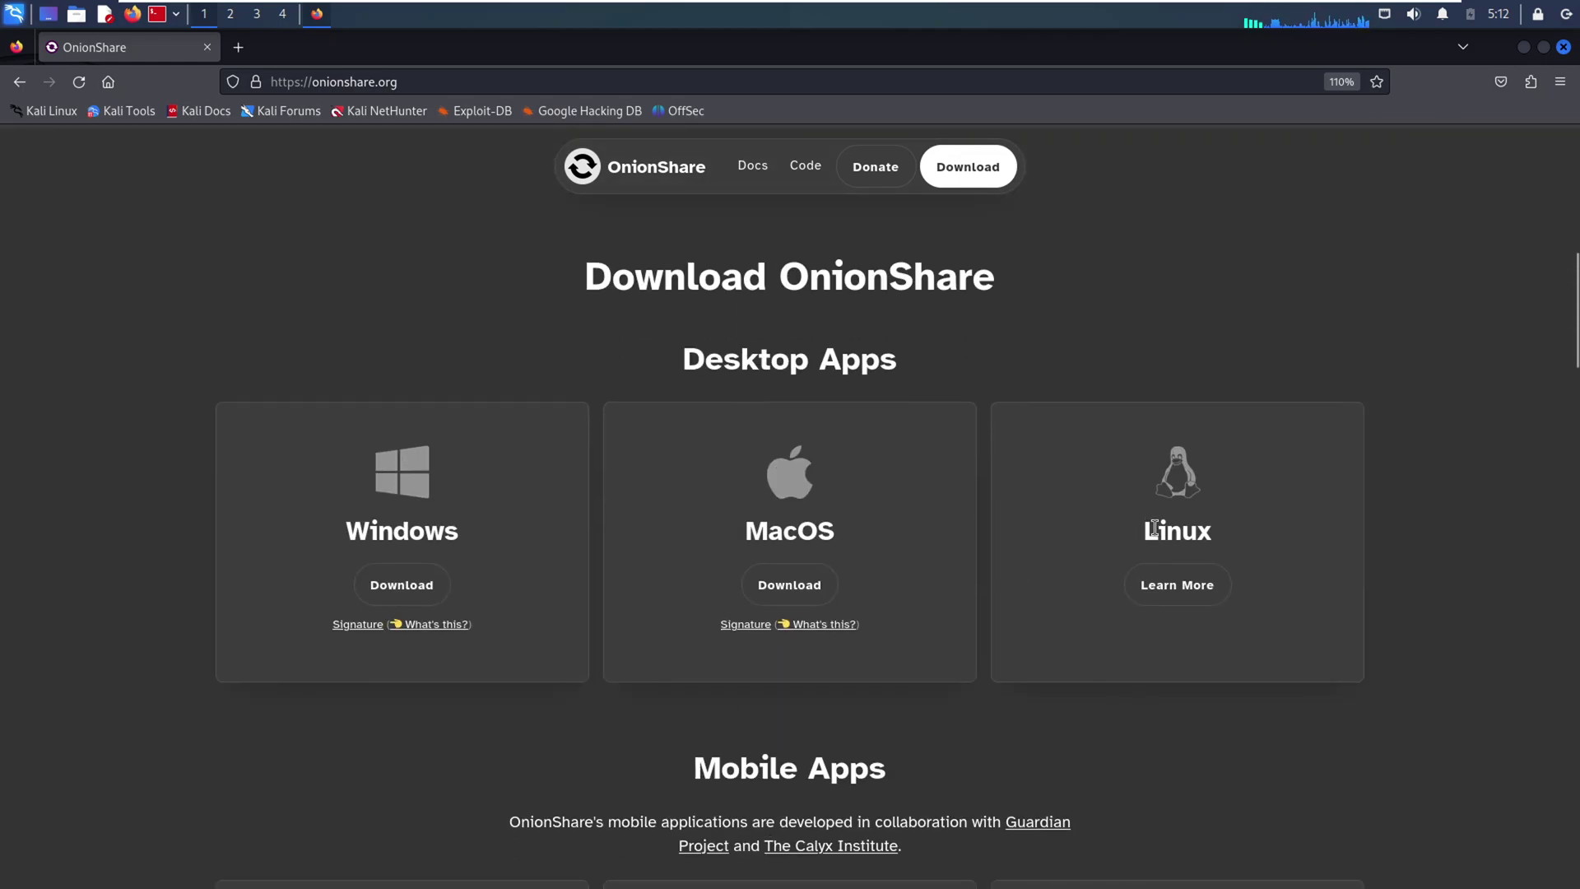
double_click(1158, 529)
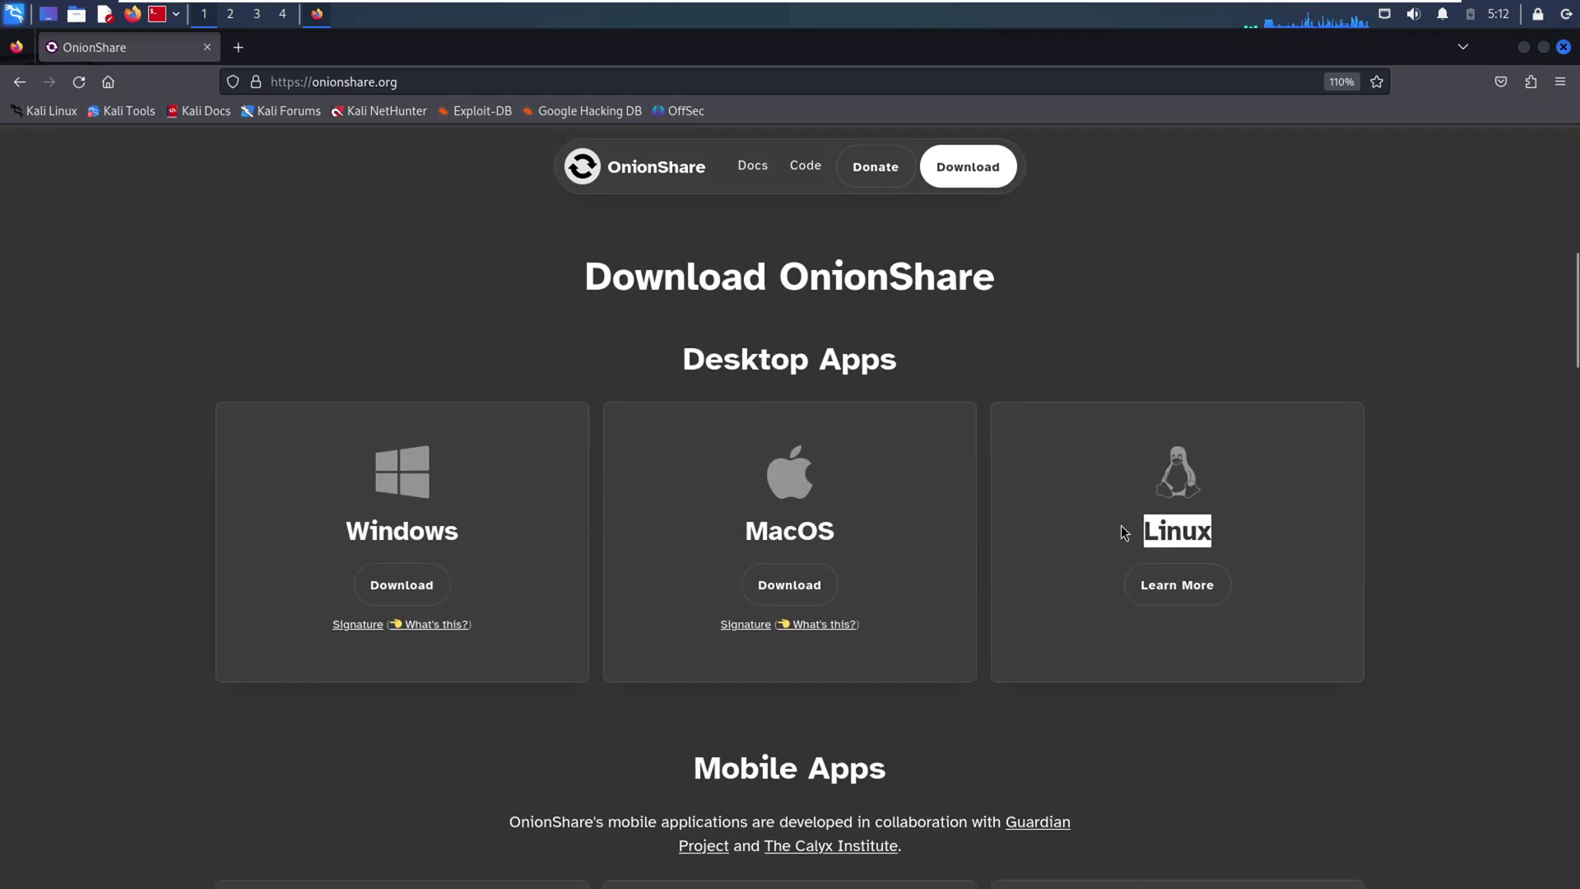
scroll(1124, 533, down, 9)
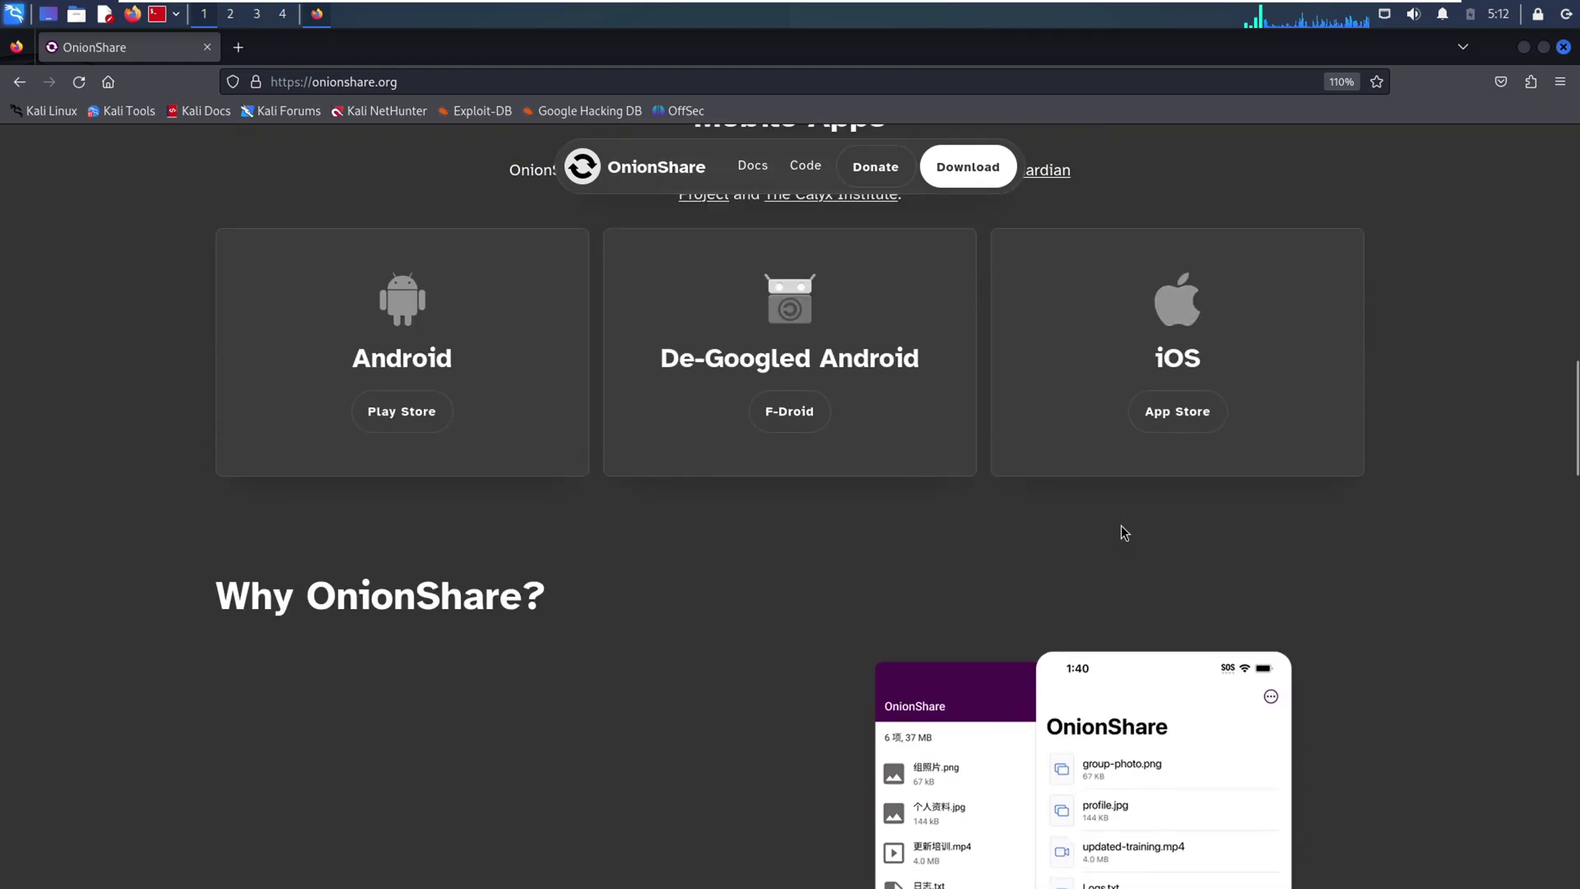
scroll(1124, 532, up, 14)
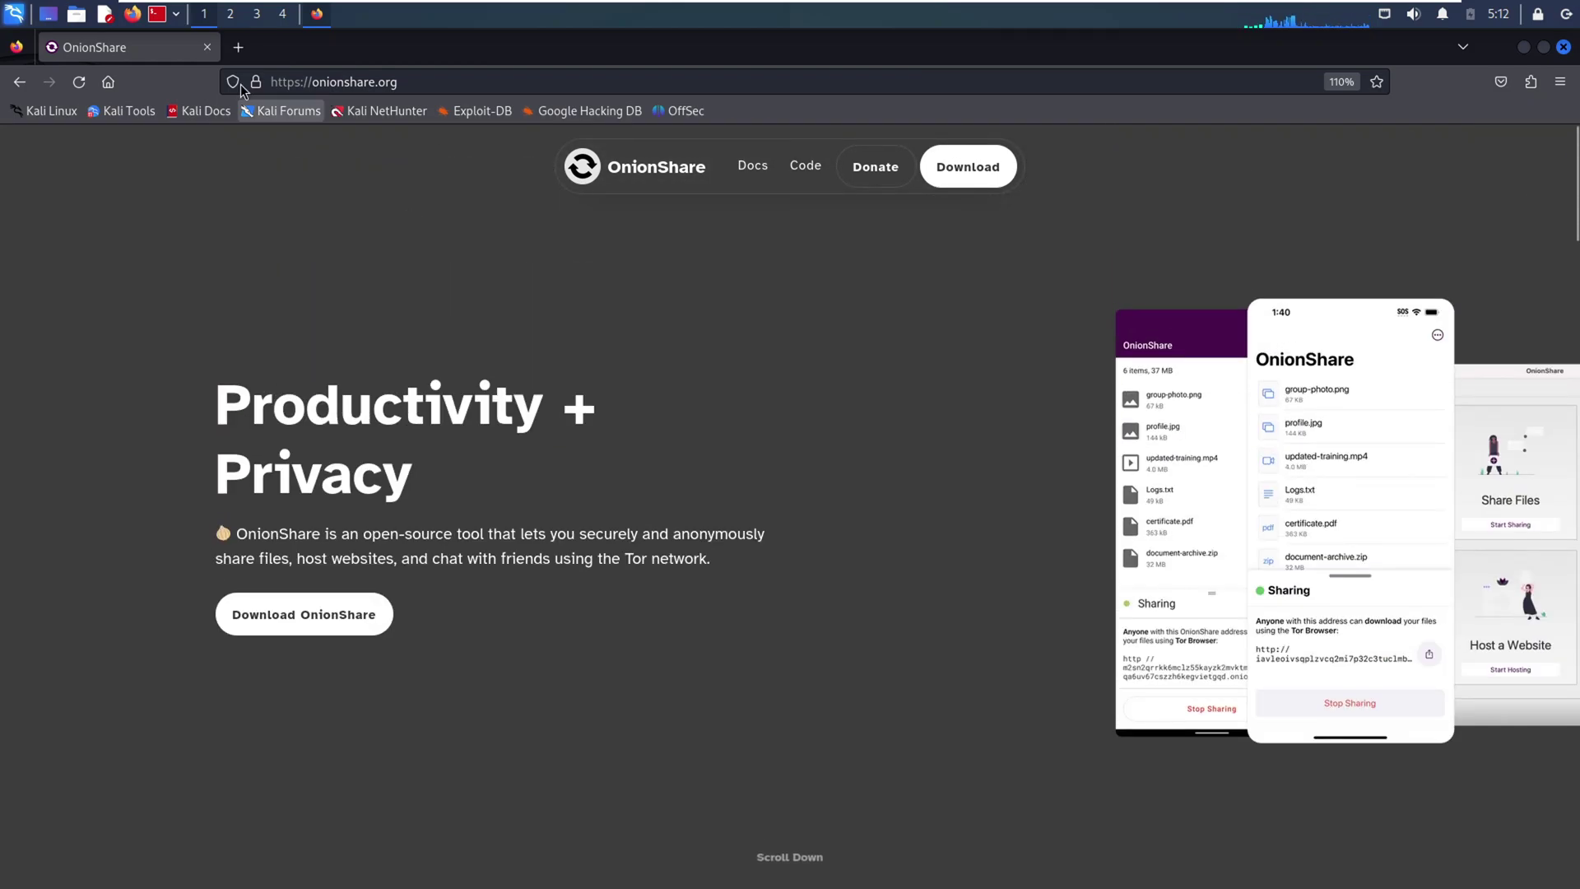
- Minimize Firefox and open a root terminal, authenticating with the account password
click(1523, 47)
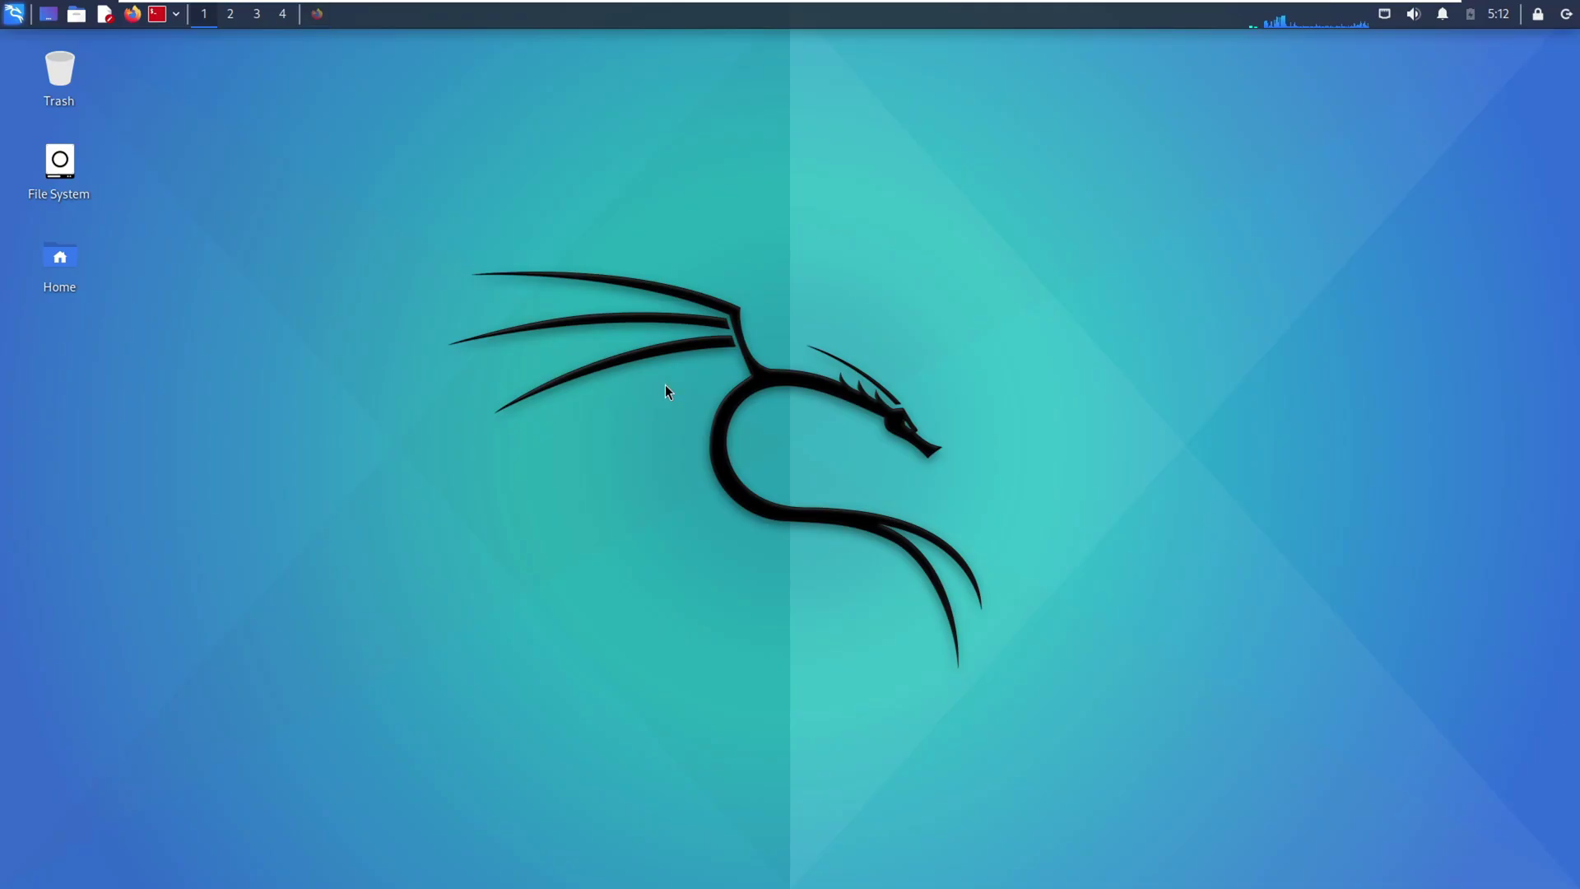
click(157, 14)
text(kali)
key(Return)
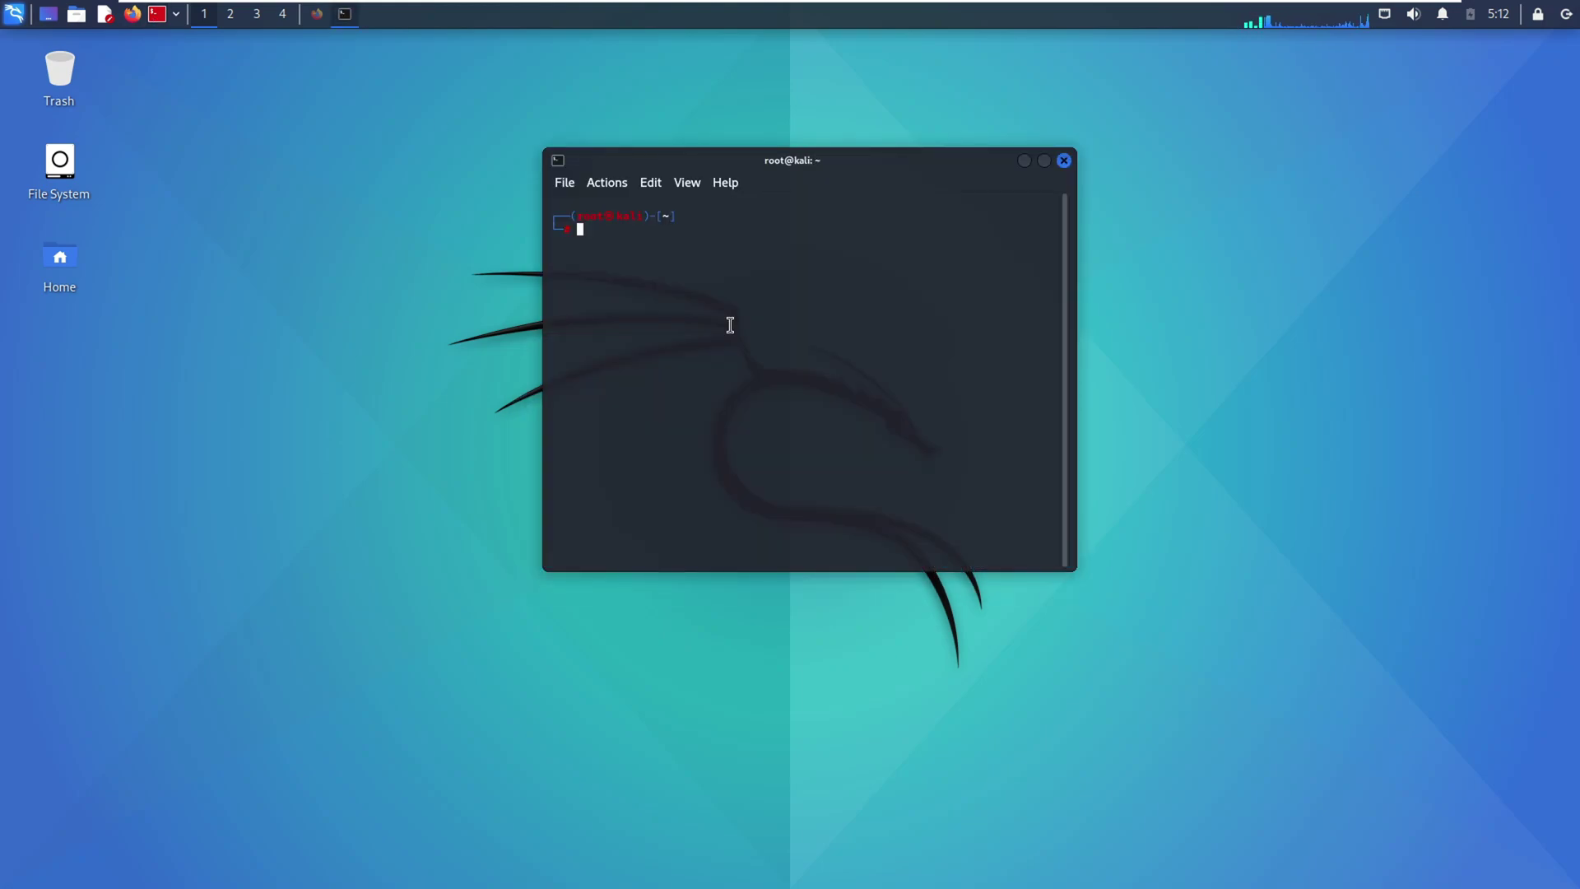
- Enlarge the terminal text and window, then run apt-get update && apt-get upgrade
key(ctrl+plus)
key(ctrl+plus)
key(ctrl+plus)
key(ctrl+plus)
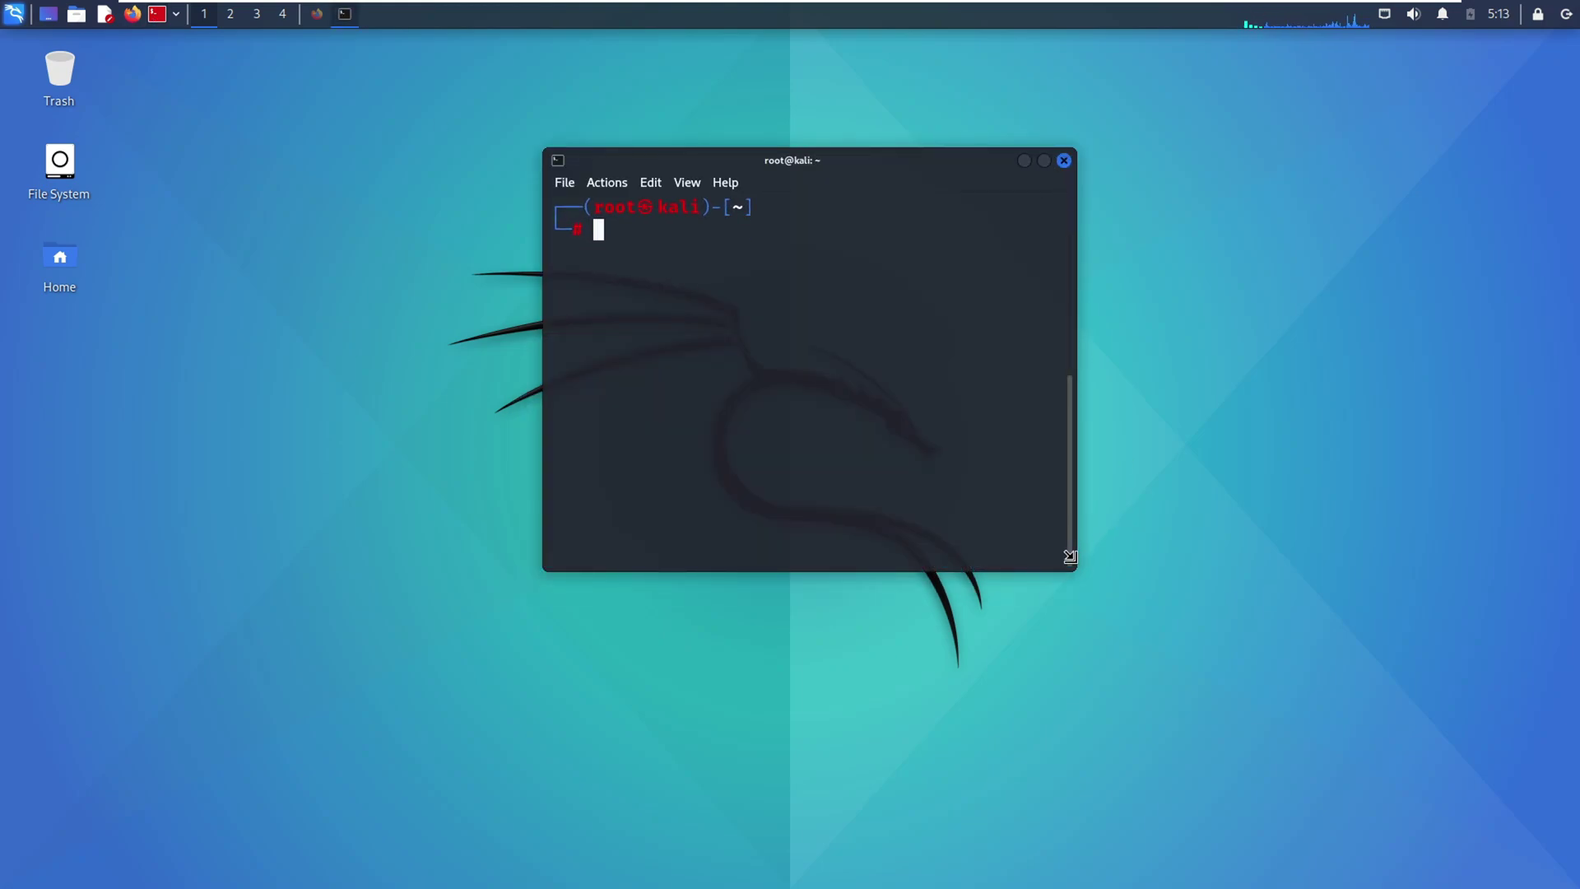
drag(1070, 565, 1403, 668)
drag(982, 167, 747, 185)
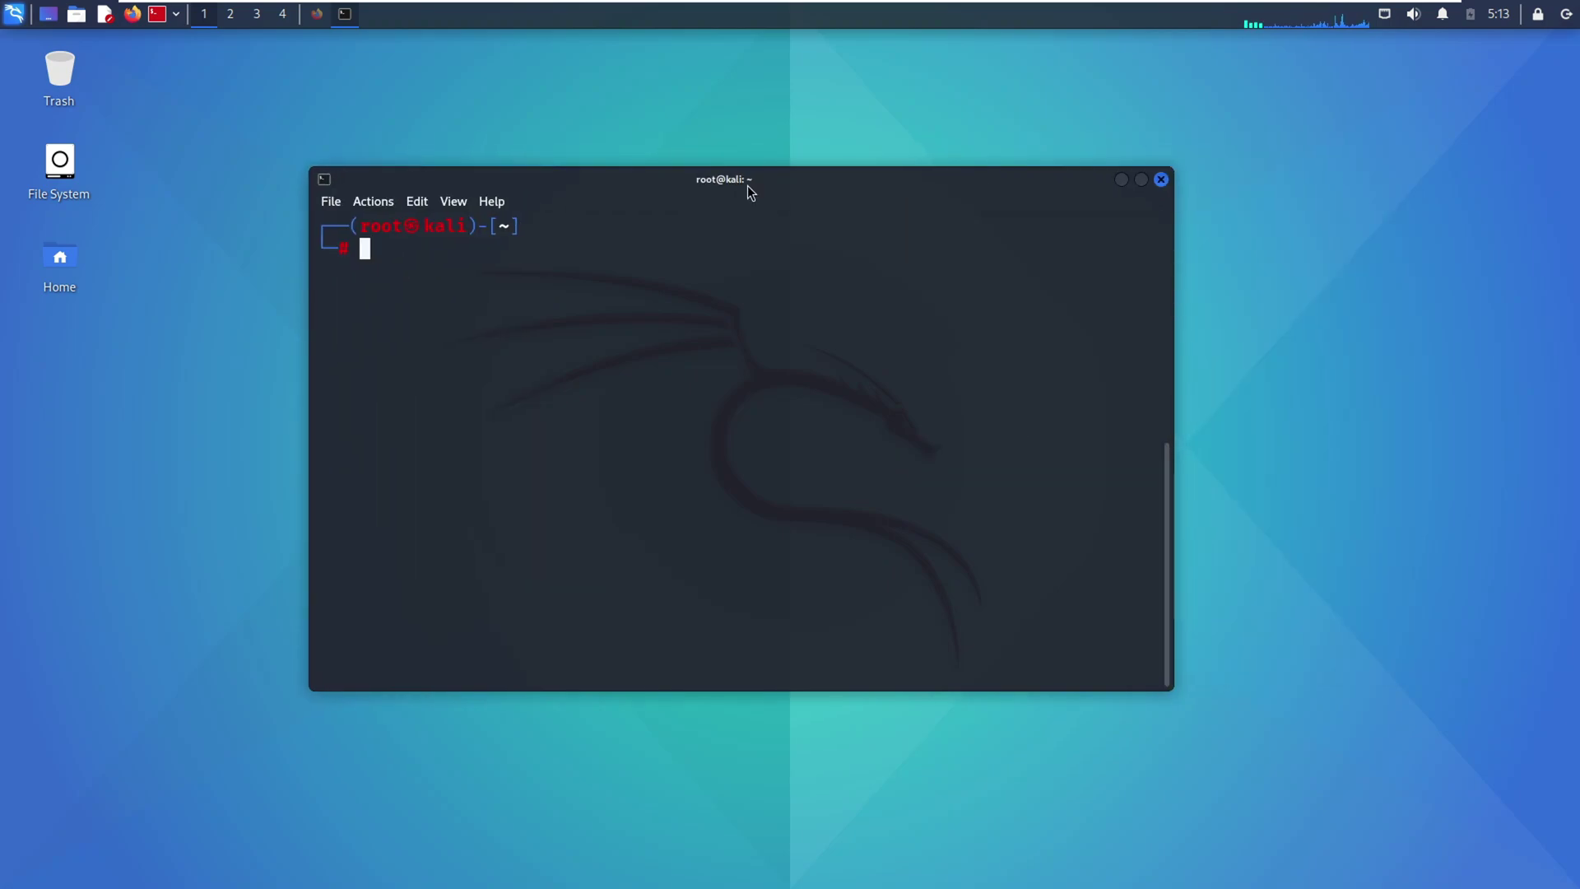
text(ap)
key(Right)
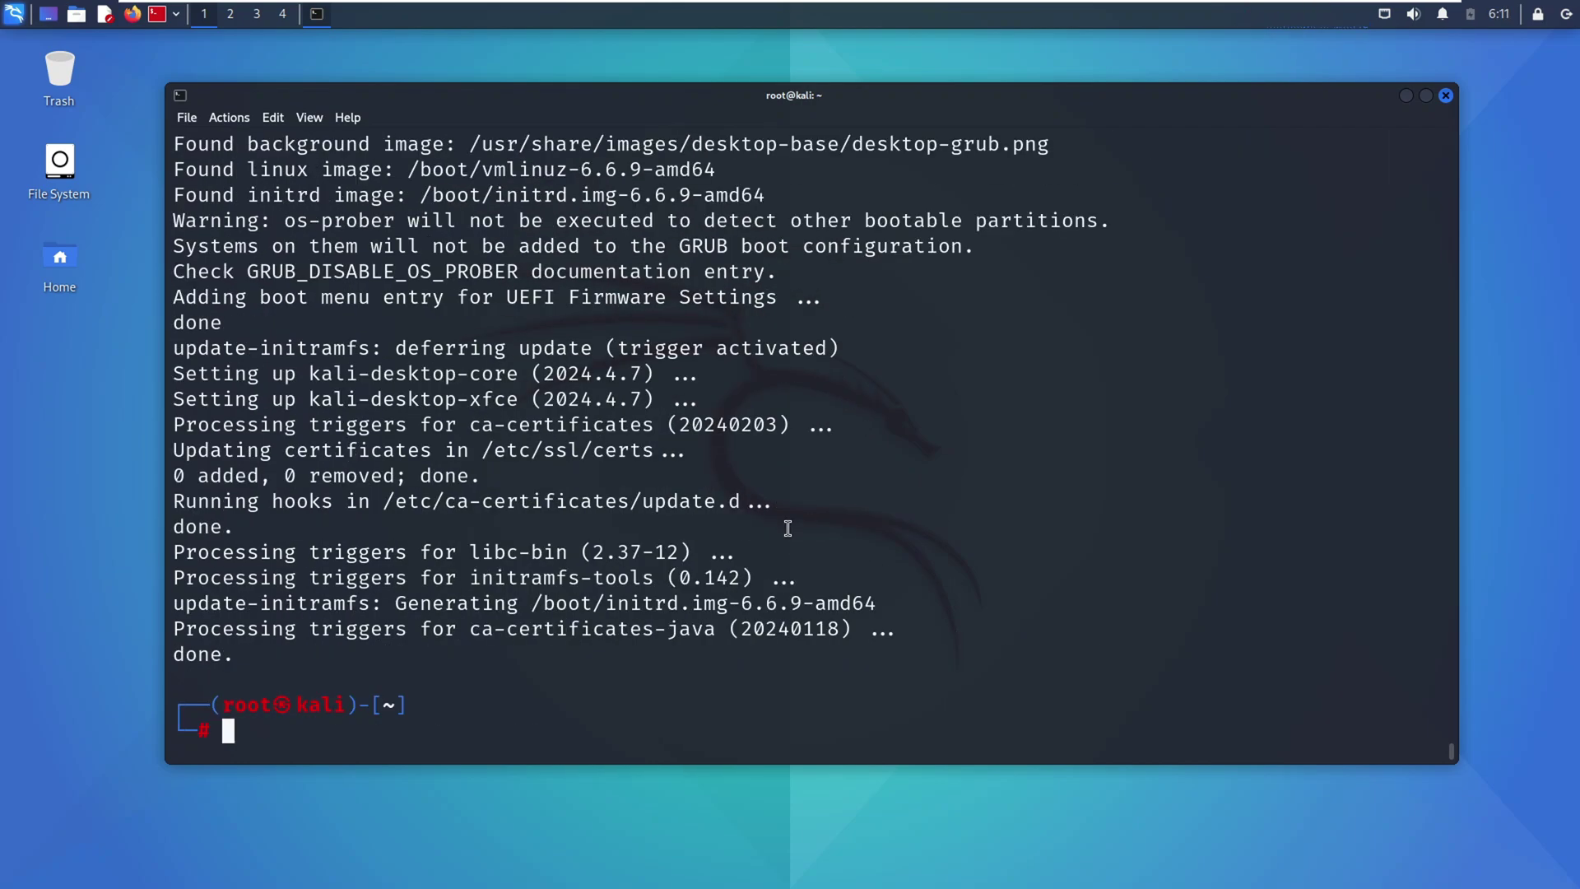
key(ctrl+plus)
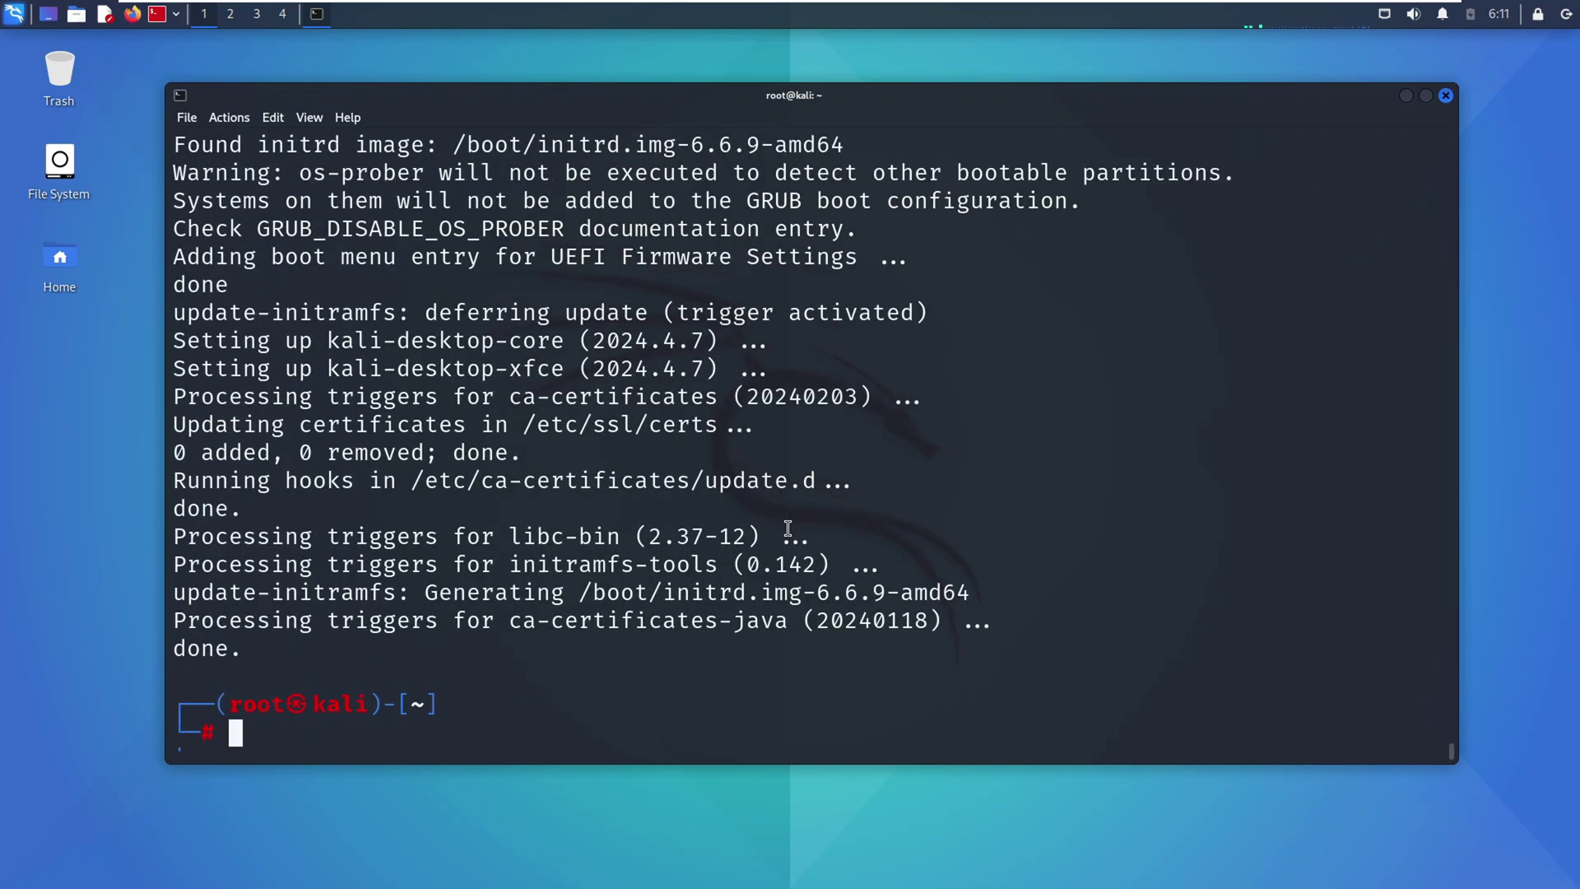
- Clear the terminal, run onionshare, and answer y and Y to install the package
key(ctrl+l)
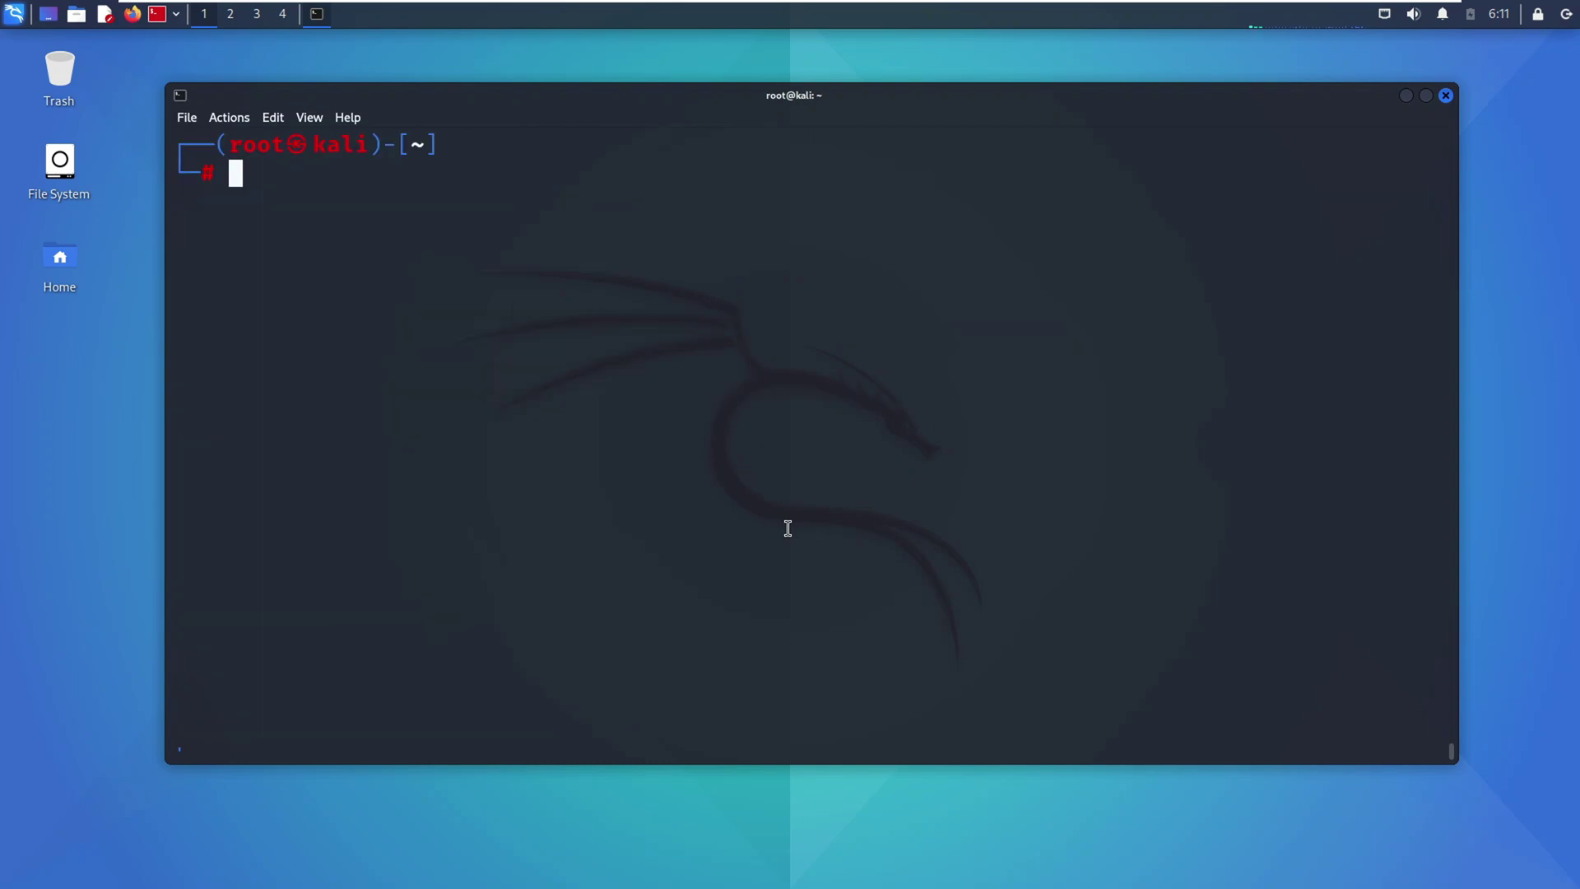
key(ctrl+plus)
key(ctrl+plus)
key(ctrl+plus)
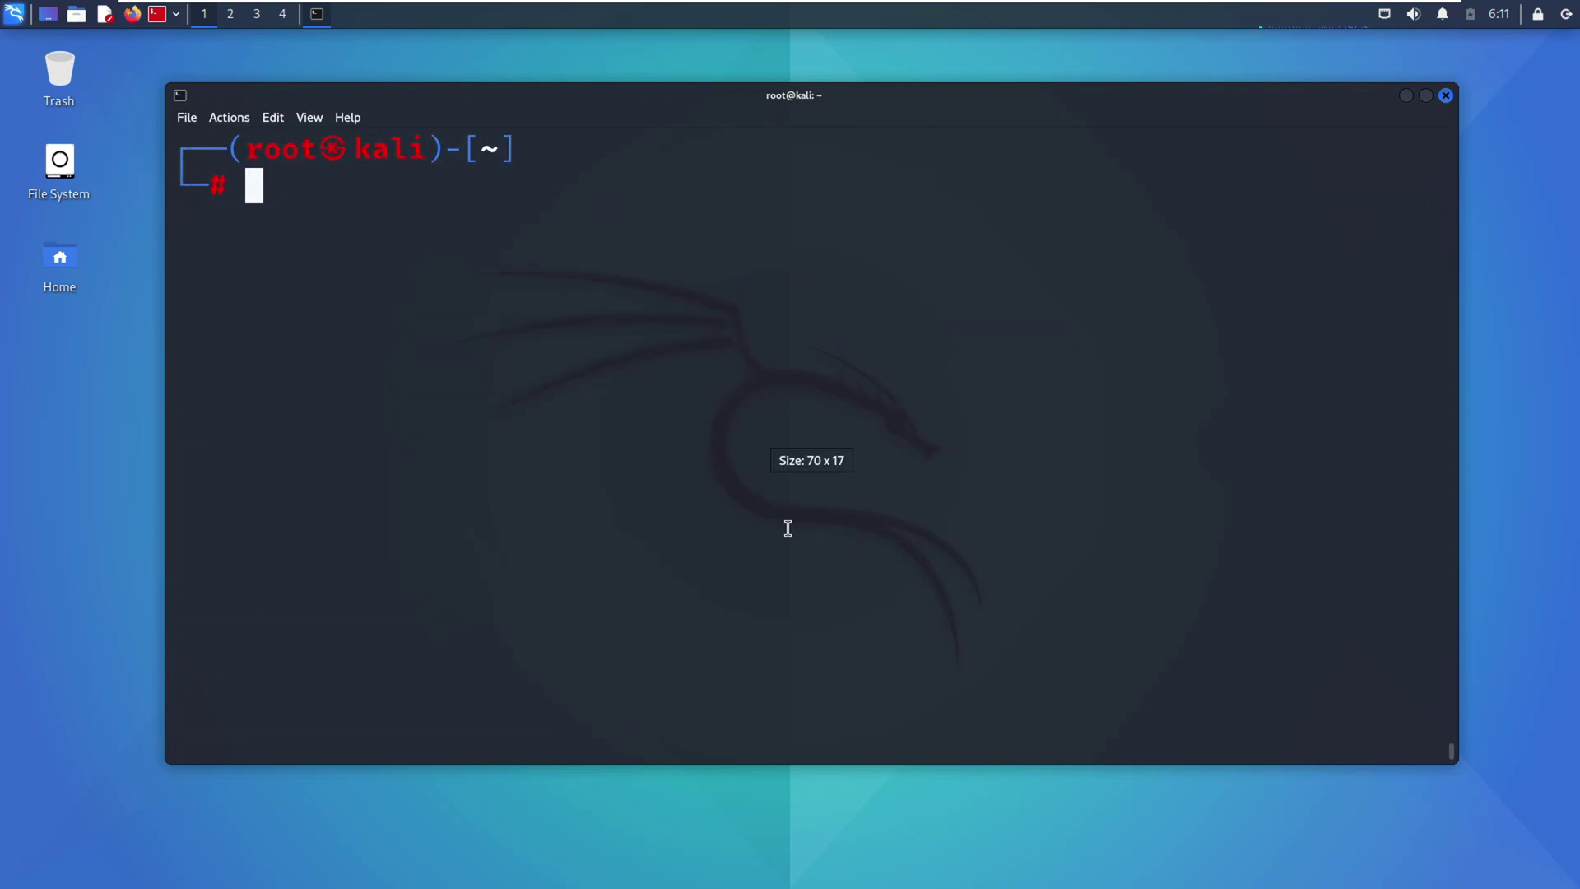
key(ctrl+minus)
text(onion)
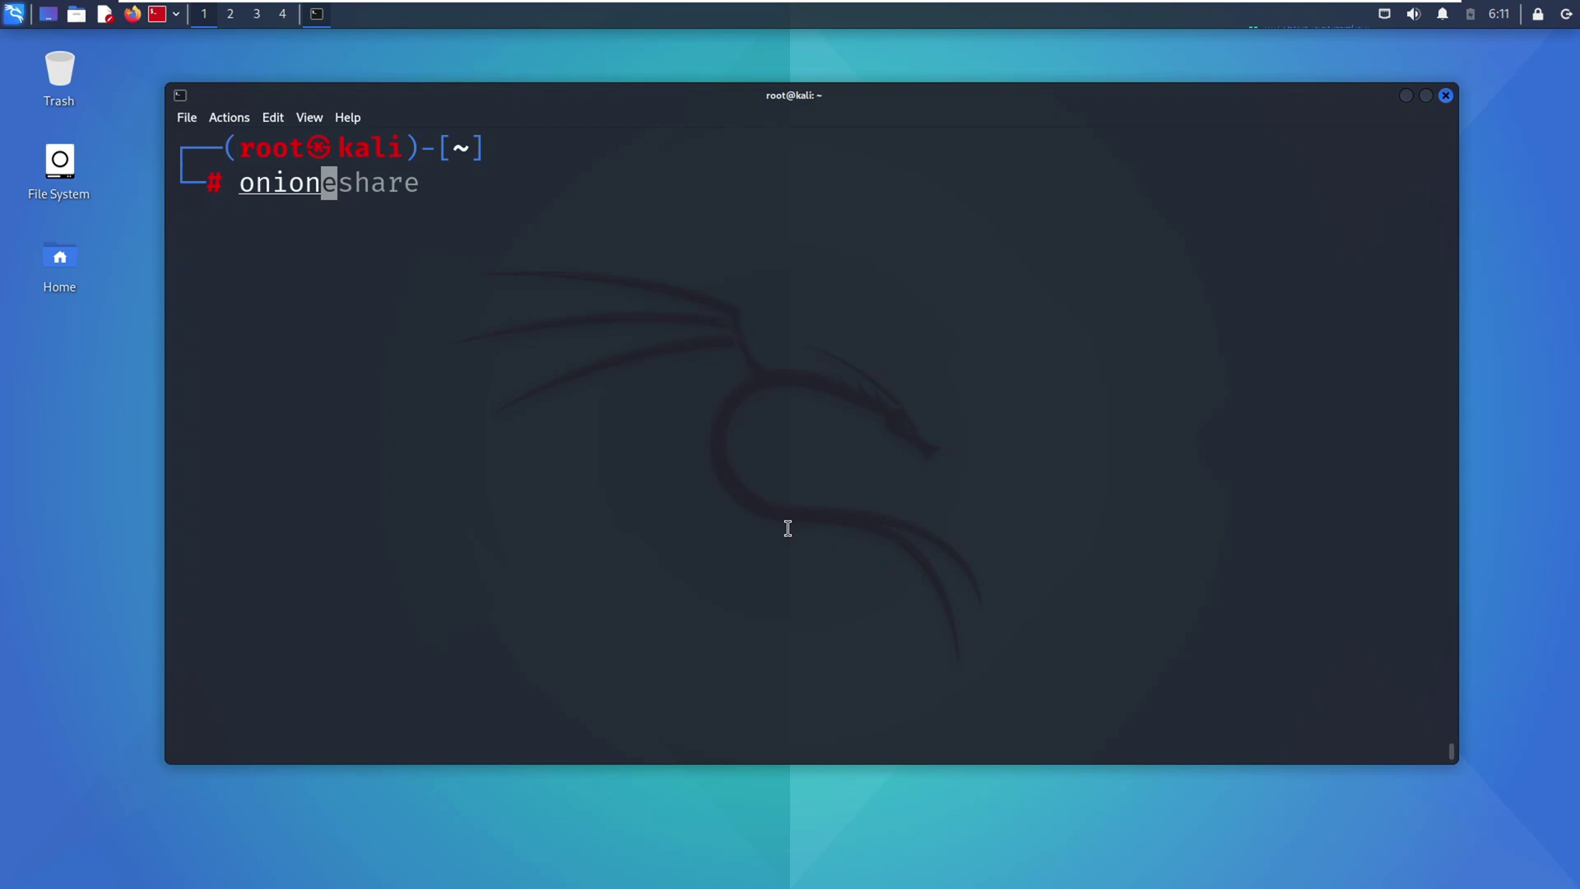
text(share)
key(Return)
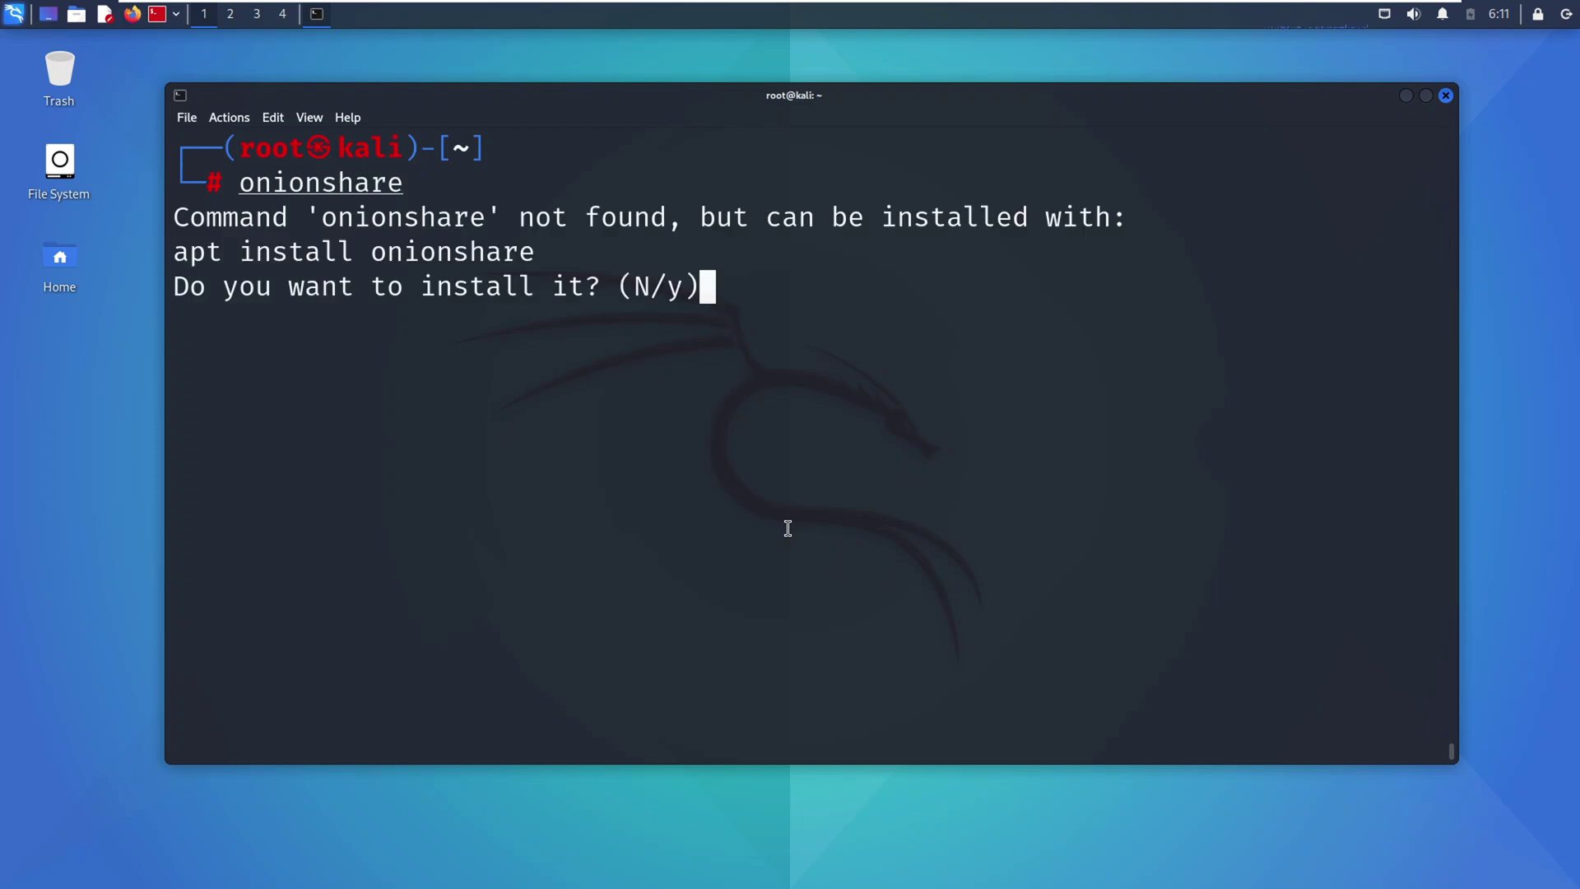
text(y)
key(Return)
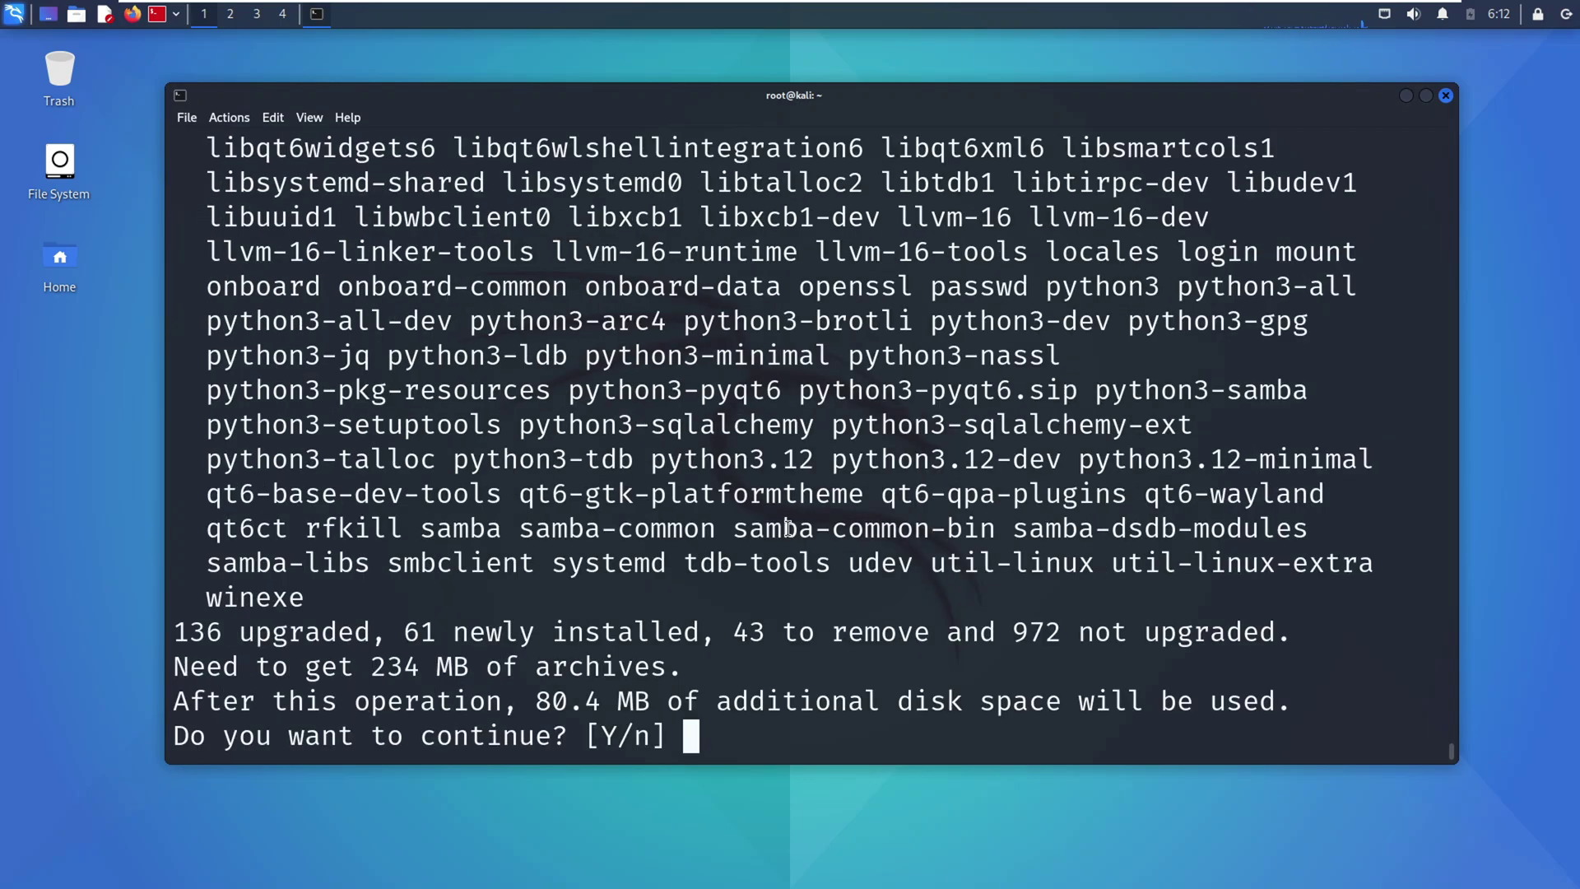
text(Y)
key(Return)
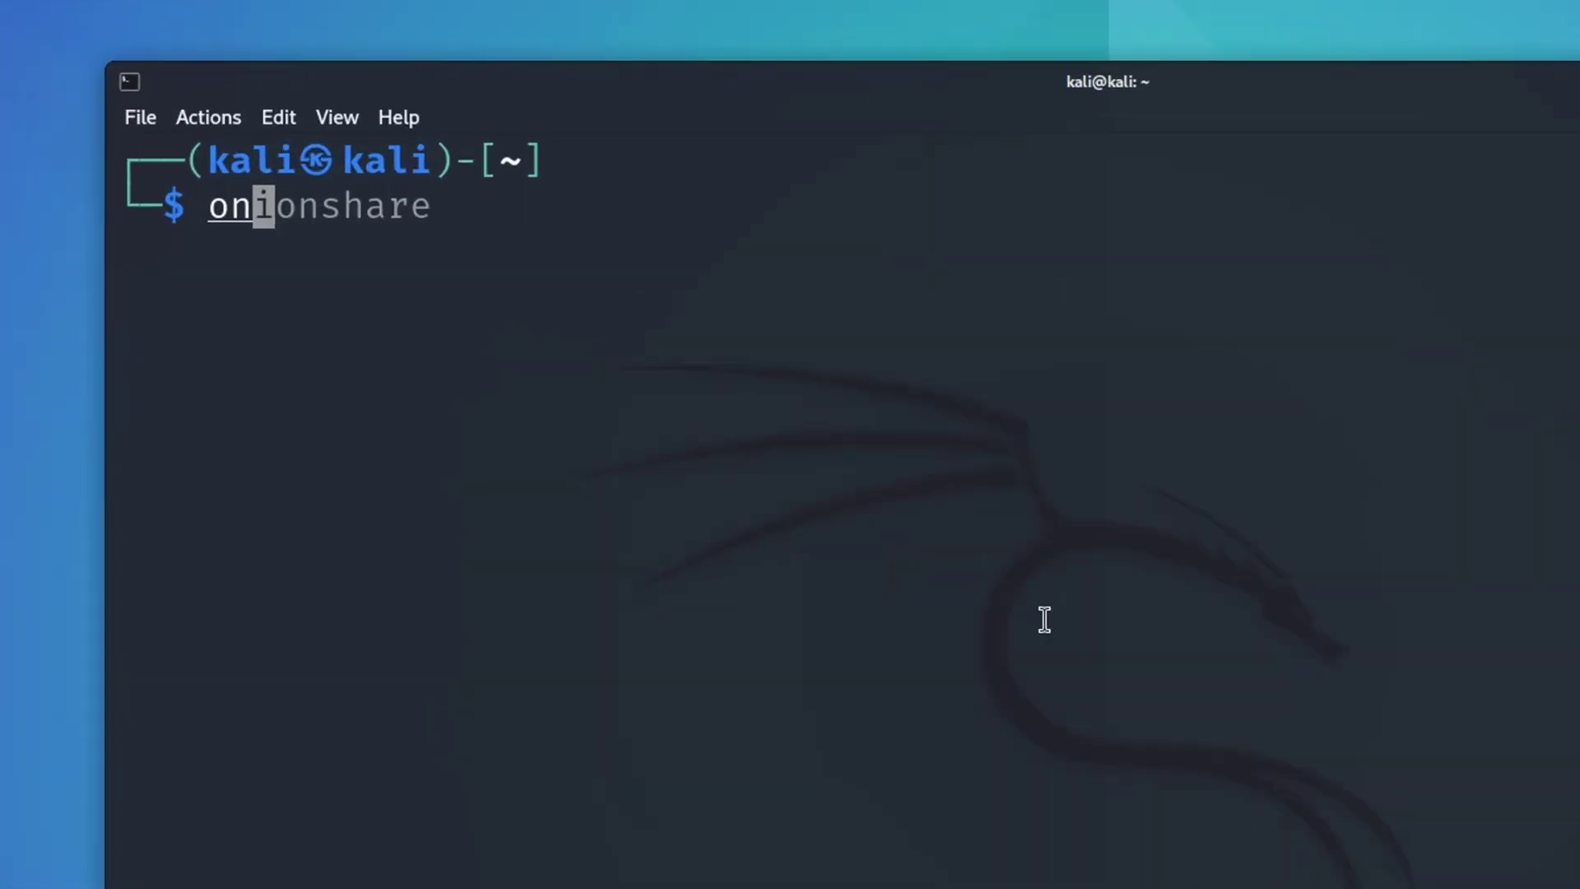
- Launch OnionShare from the terminal and let it auto-connect to Tor
key(Right)
key(Return)
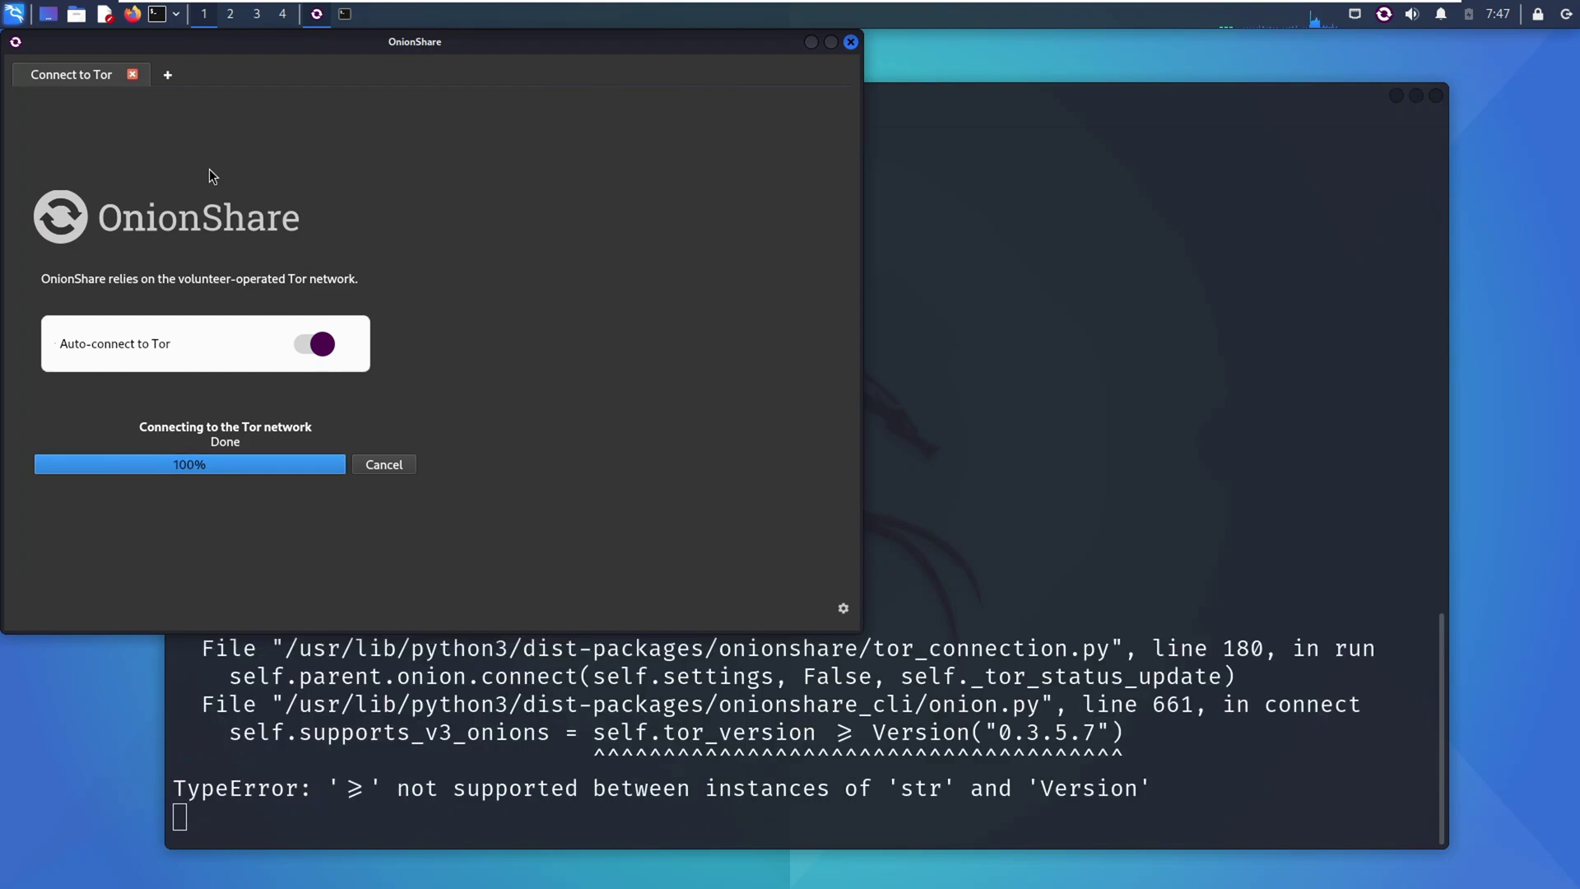
- Open a new Share Files tab, center the window, and add password.txt
click(168, 77)
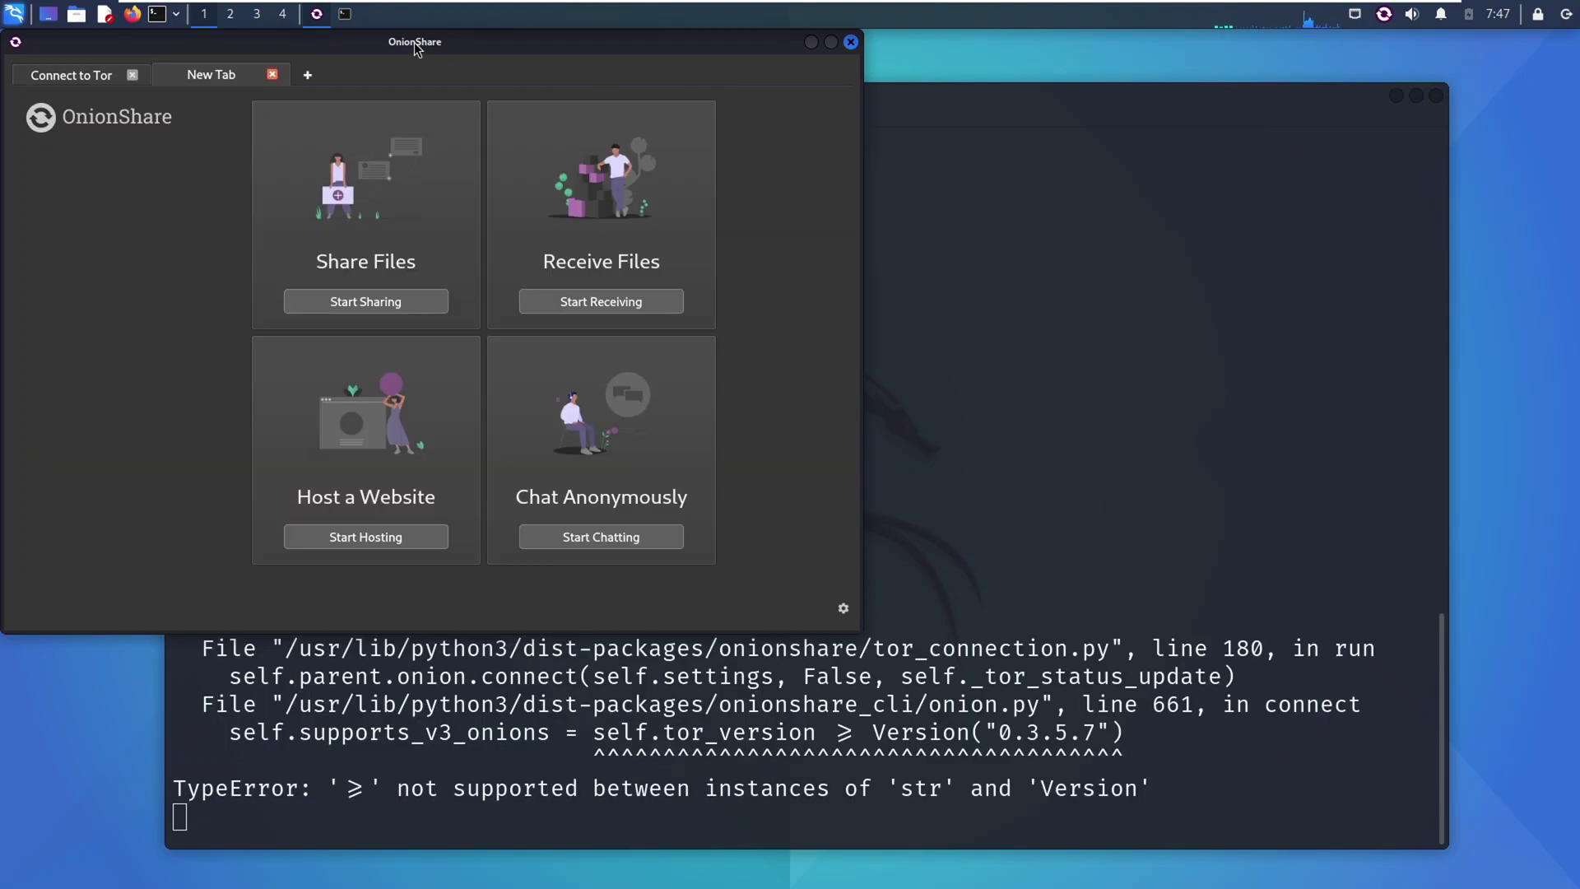
drag(414, 48, 735, 136)
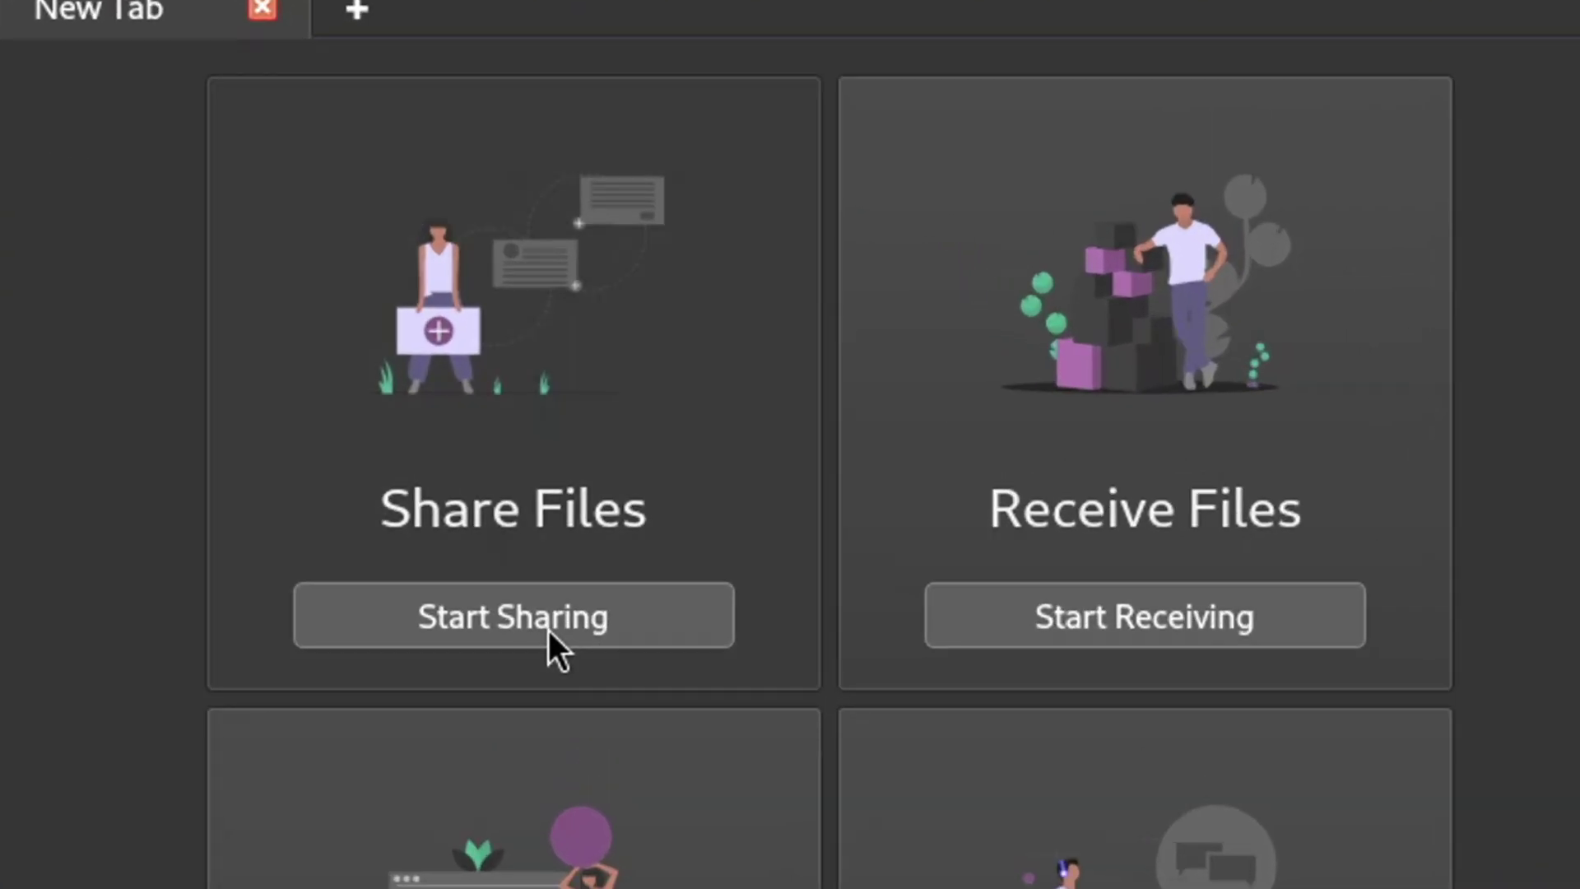
click(548, 630)
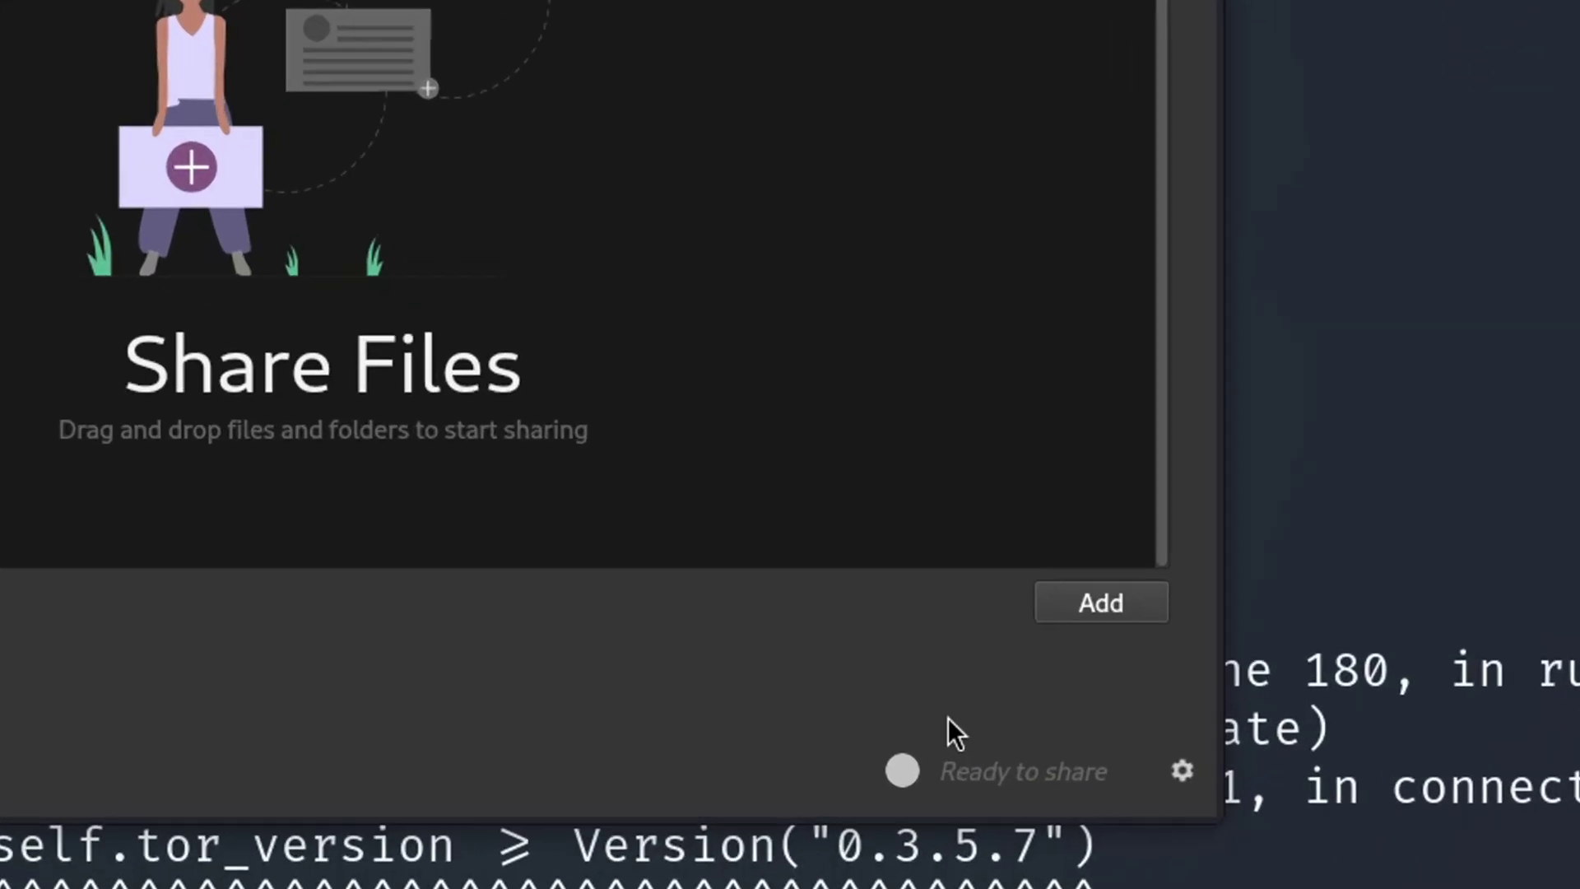
click(1123, 618)
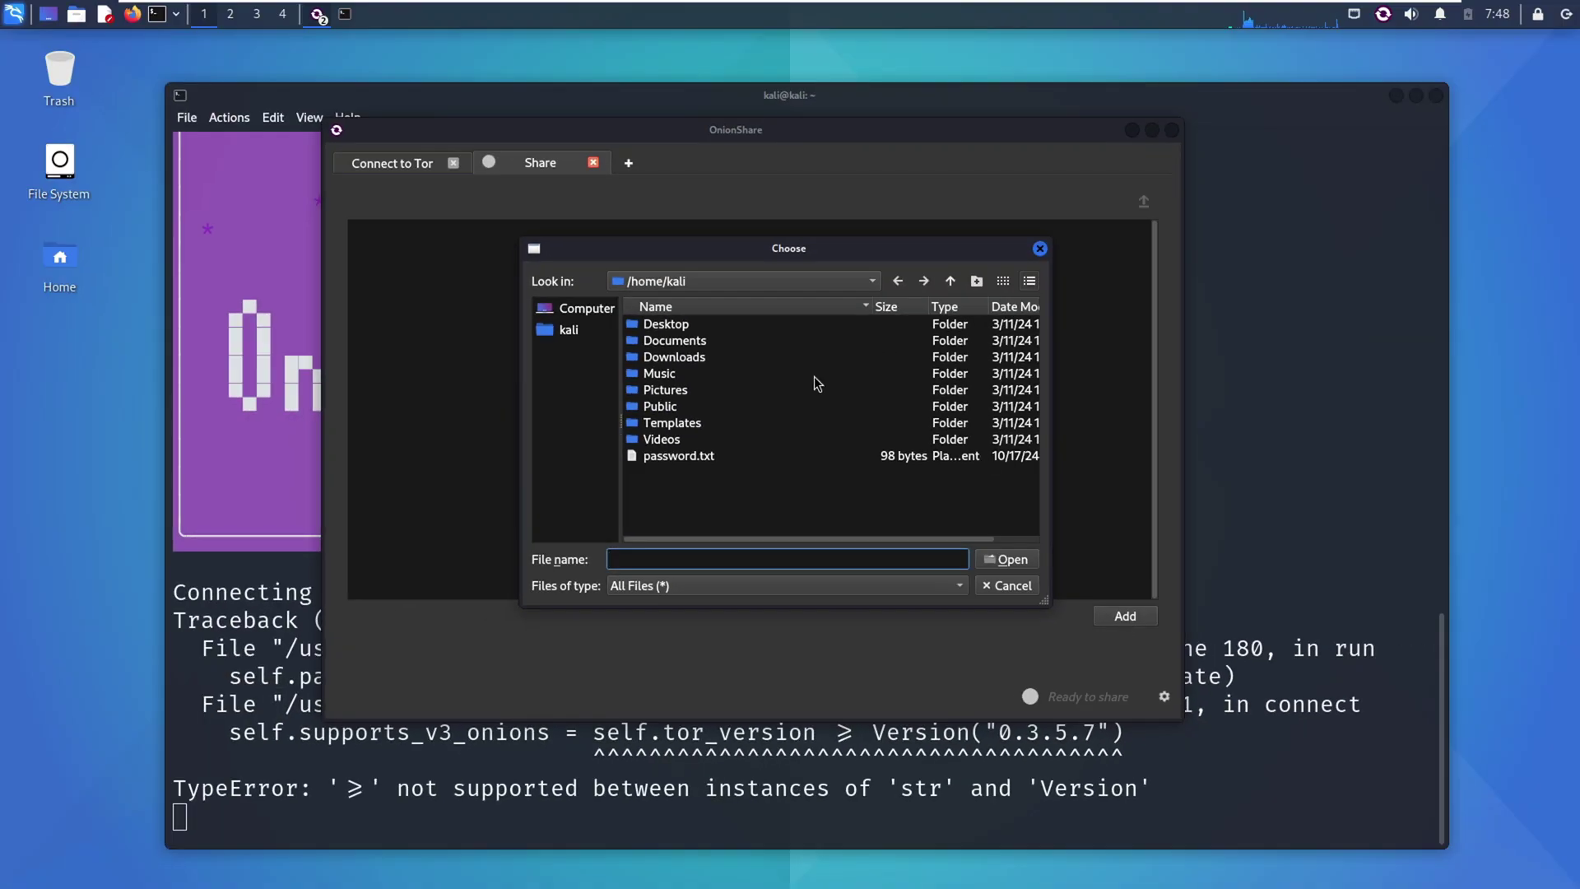
double_click(748, 455)
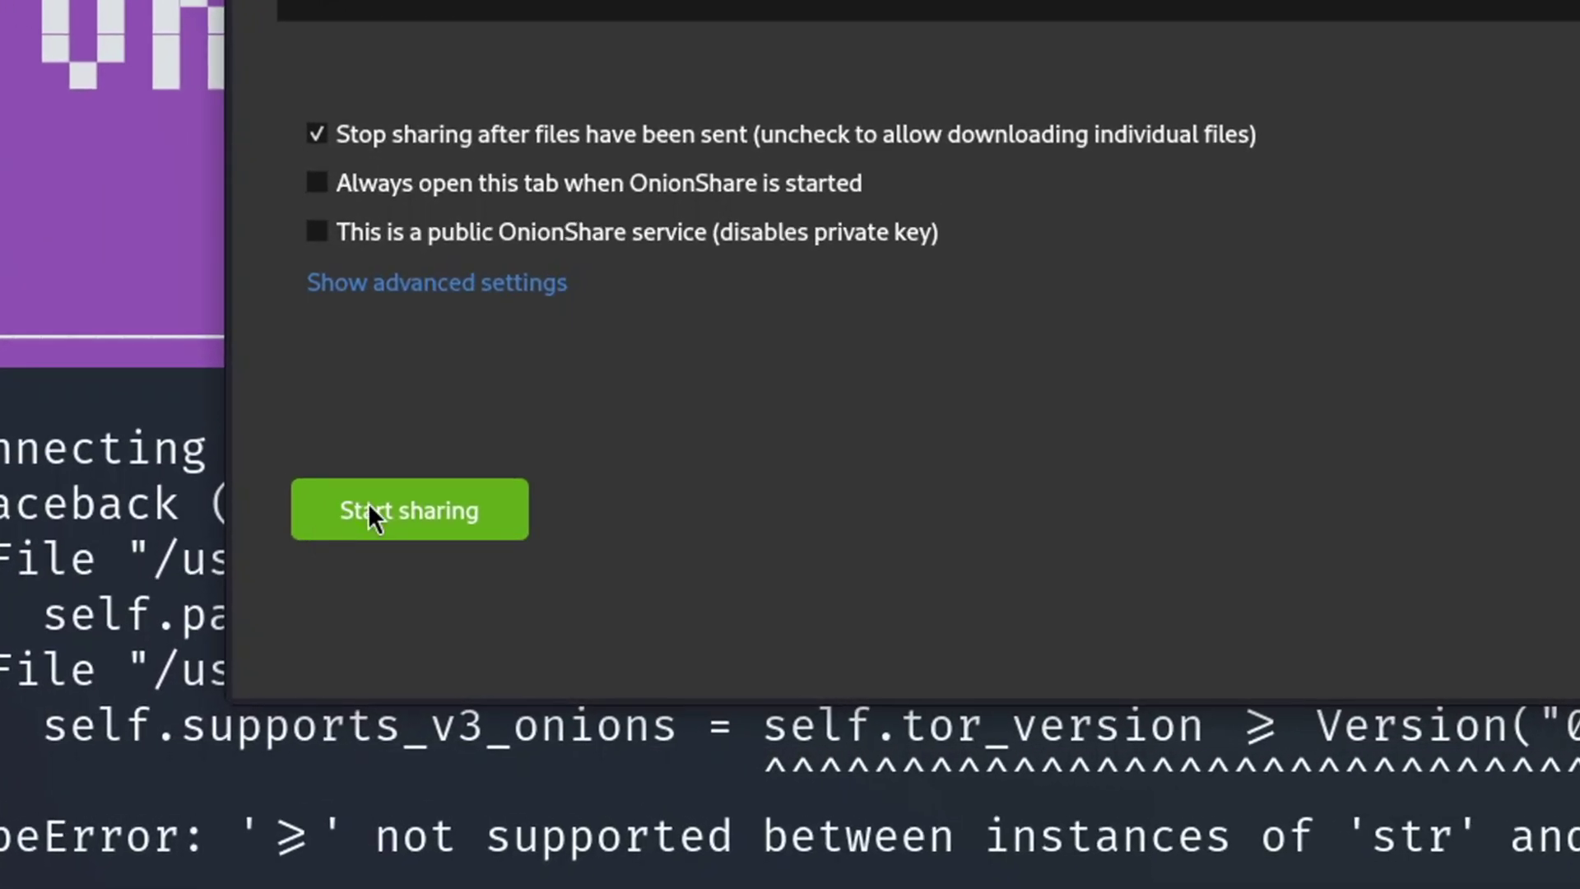
- Start sharing password.txt and select the generated onion address
click(401, 512)
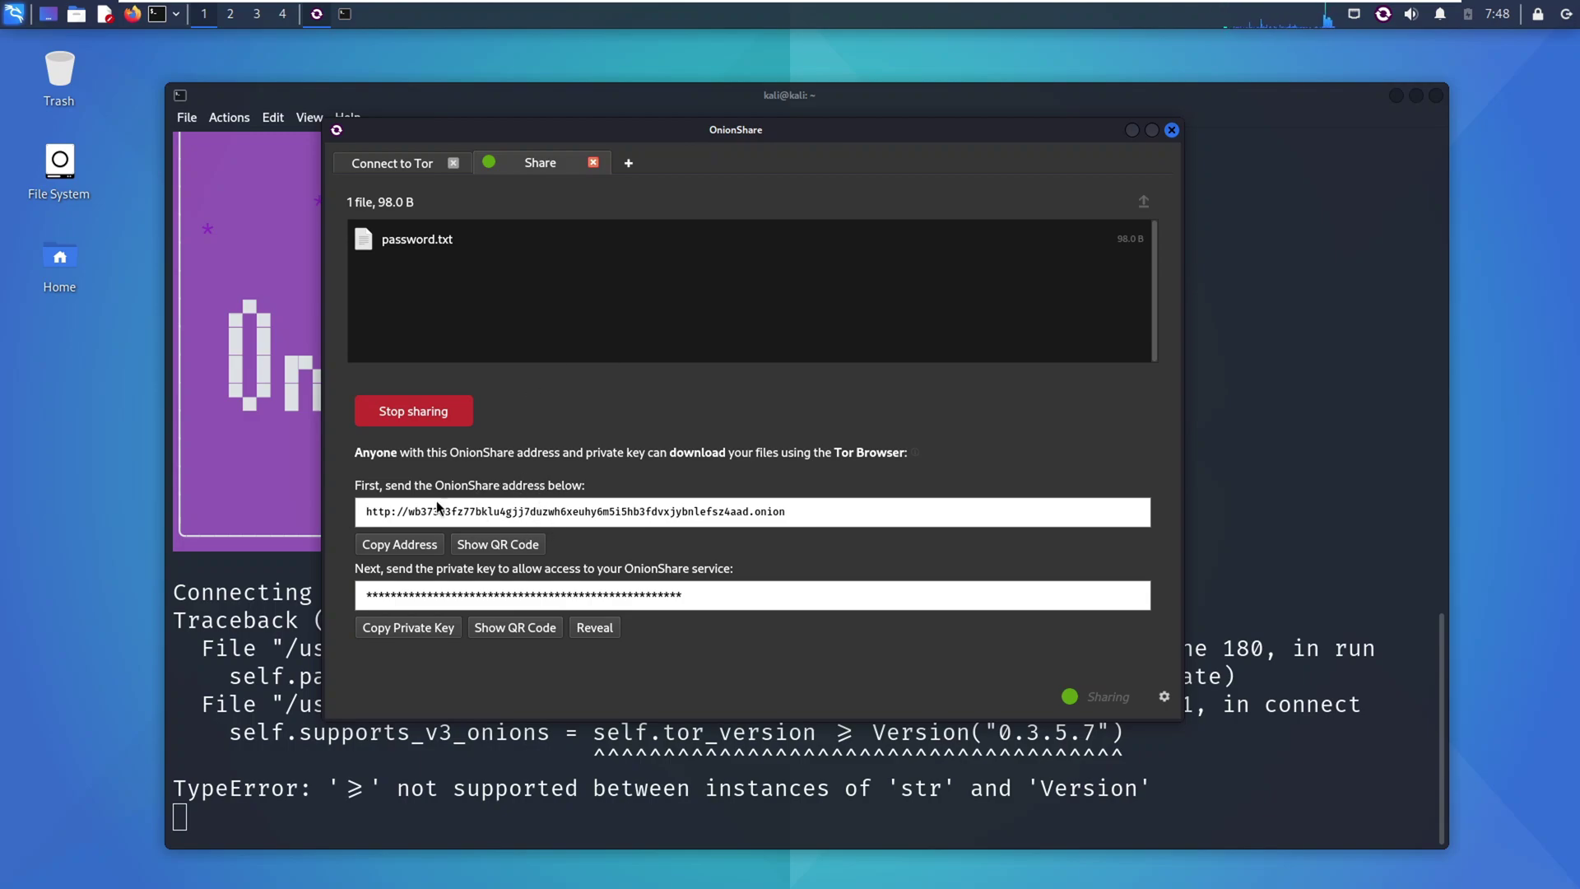
triple_click(477, 506)
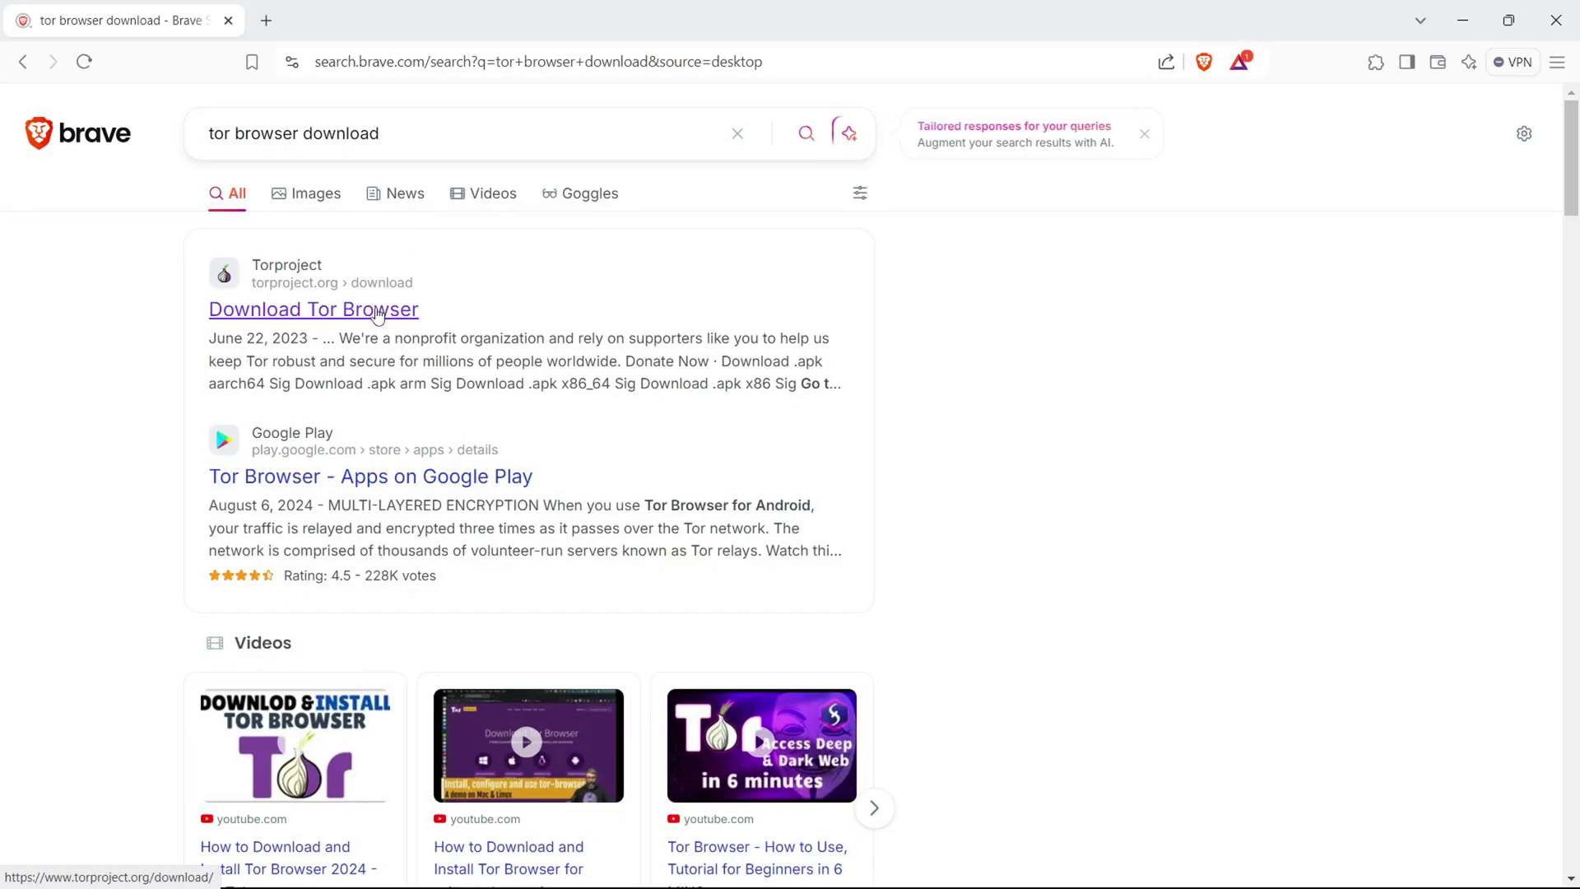
- Open the torproject.org Download Tor Browser page and scroll to the download section
click(378, 311)
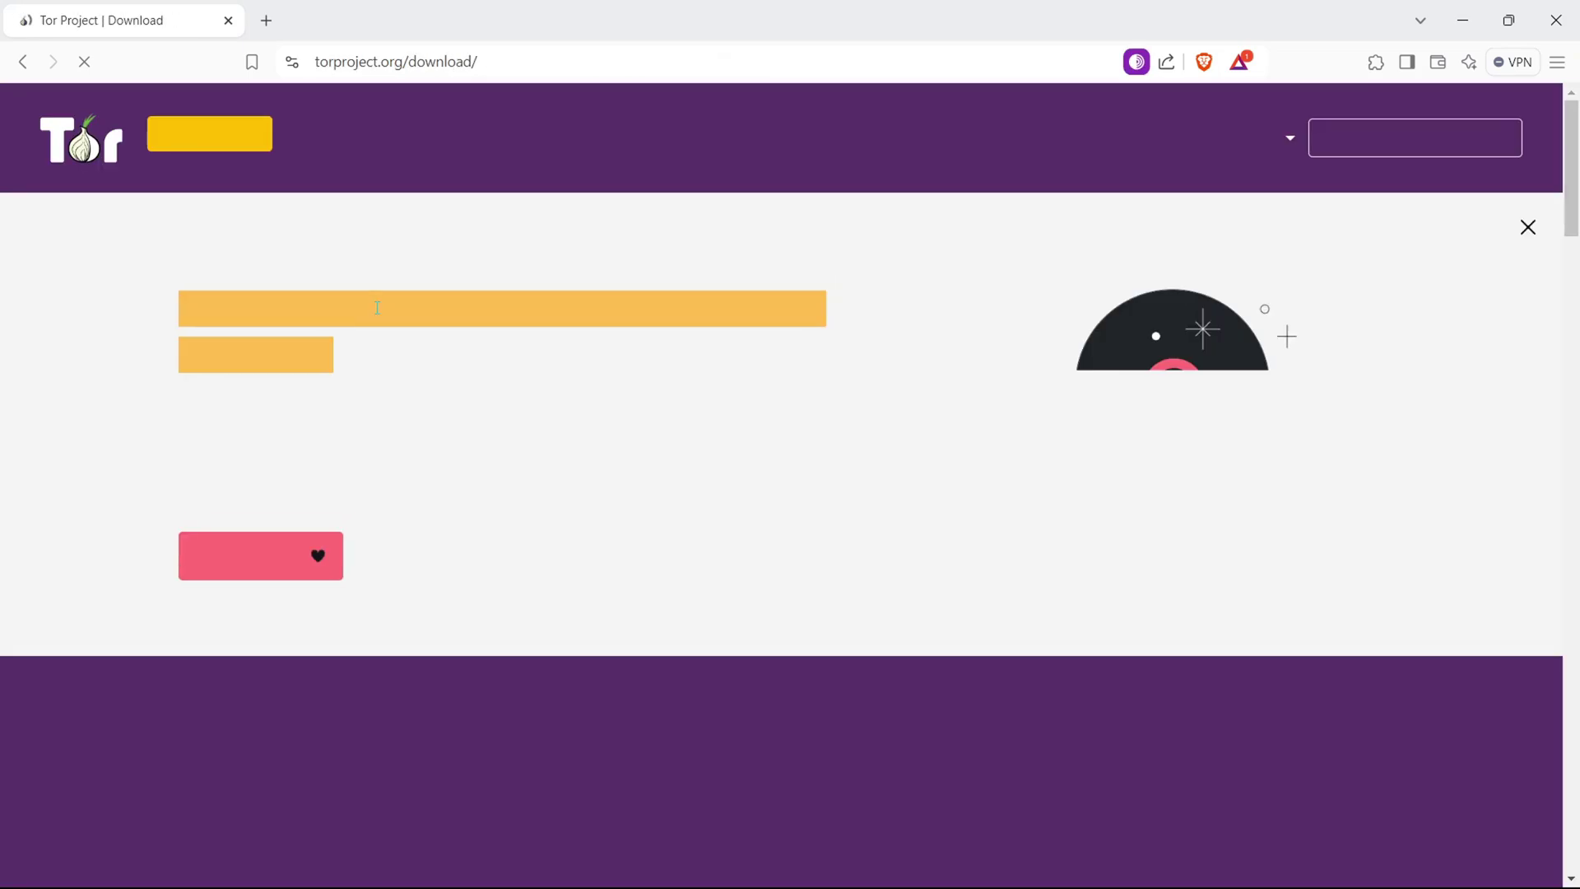
drag(1573, 210, 1577, 312)
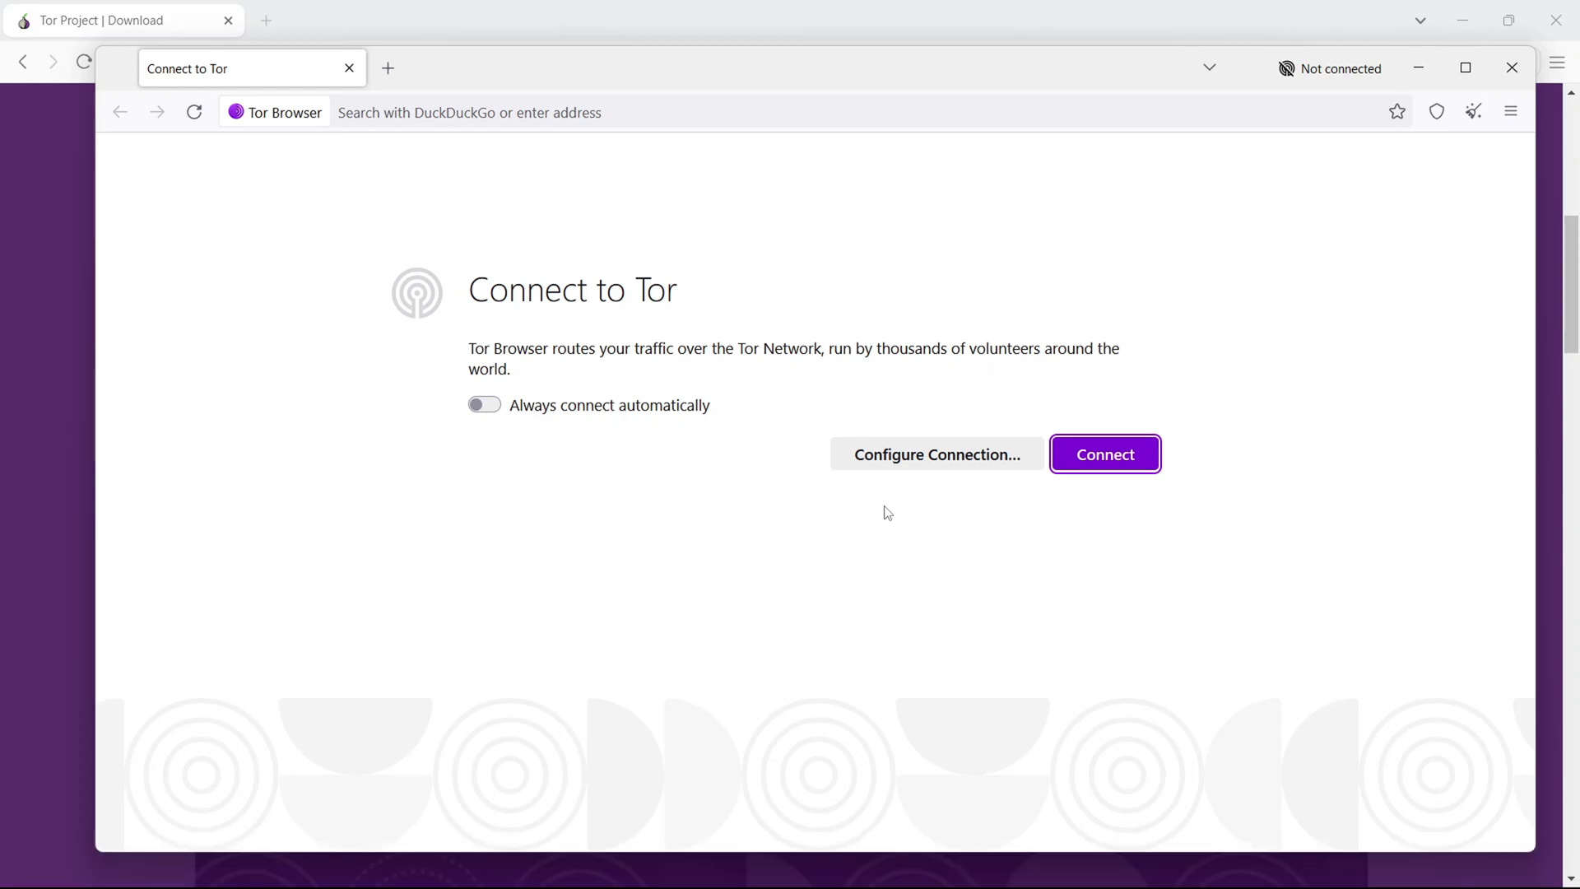
- Maximize Tor Browser and connect it to the Tor network
double_click(727, 88)
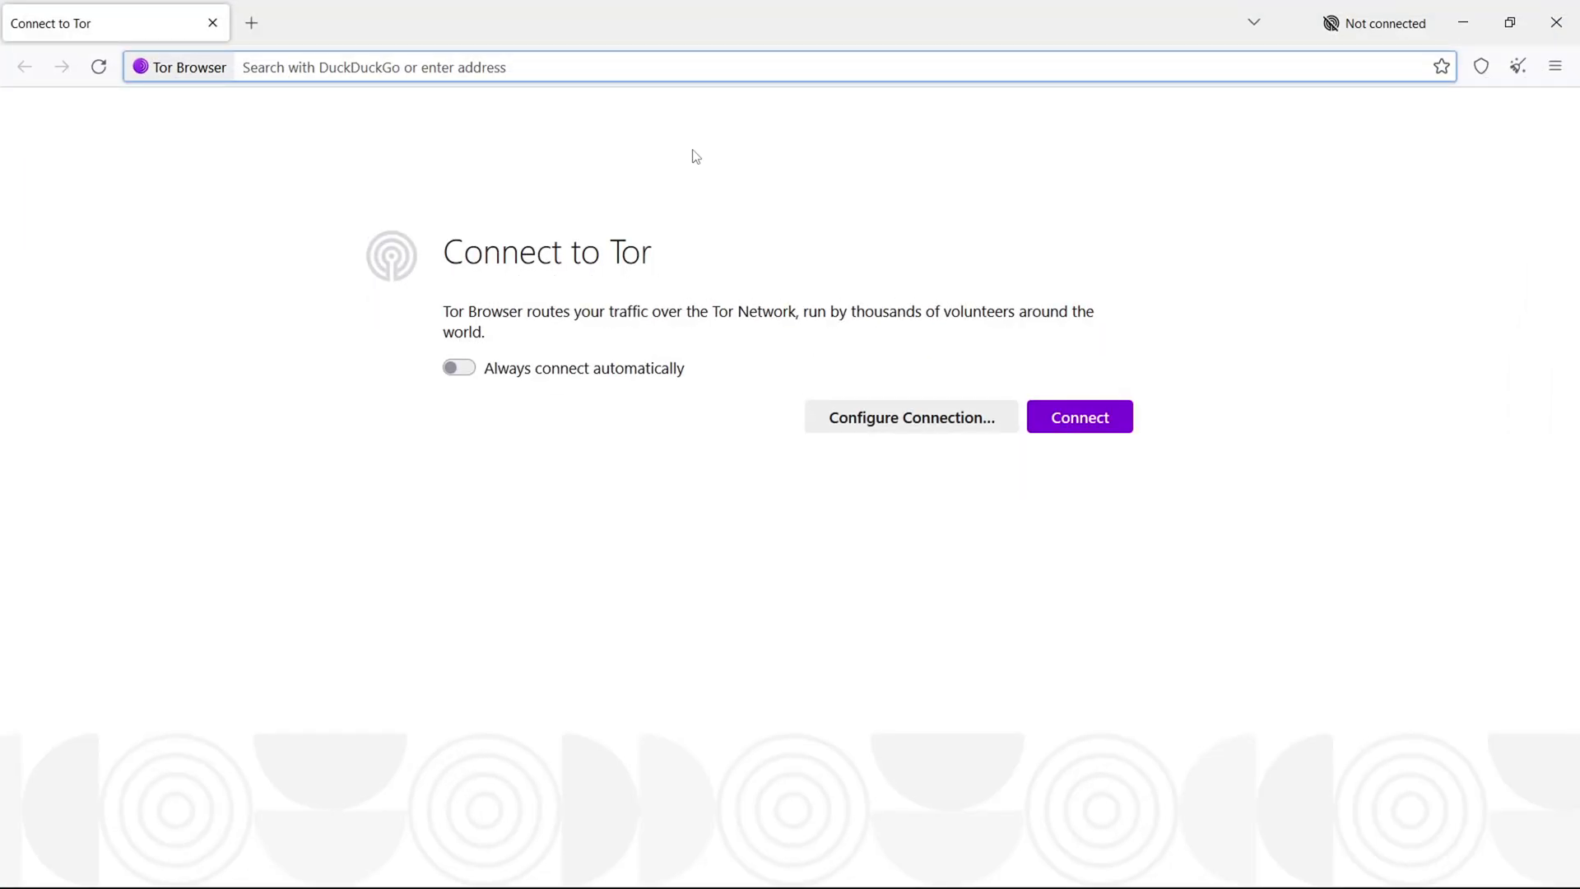
click(1081, 421)
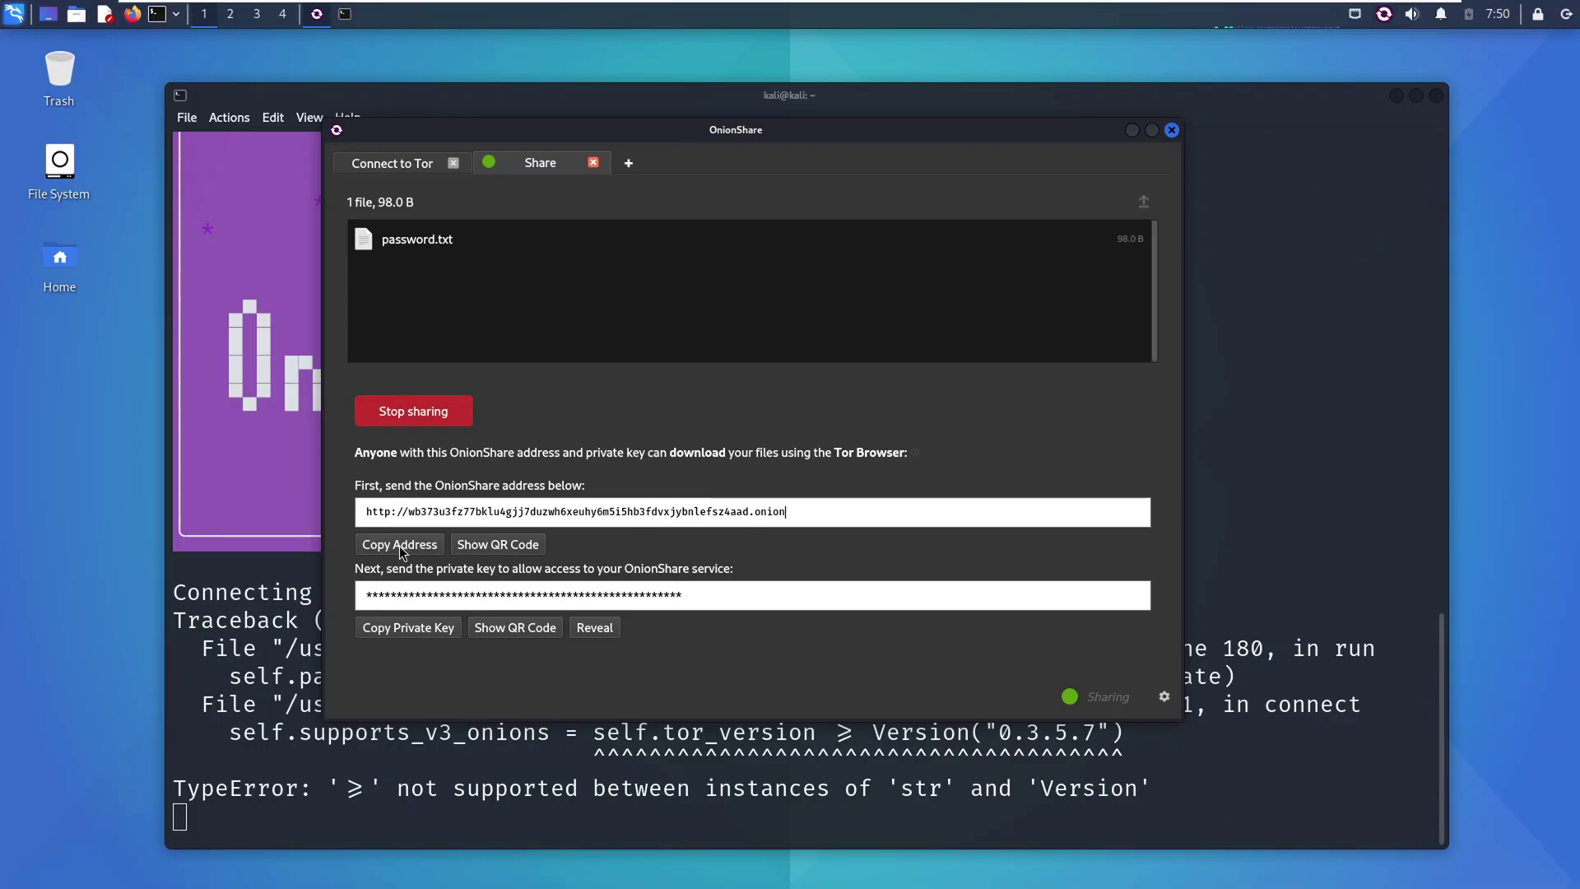
- Load the share's onion address in Tor Browser, then copy the share's private key
click(399, 545)
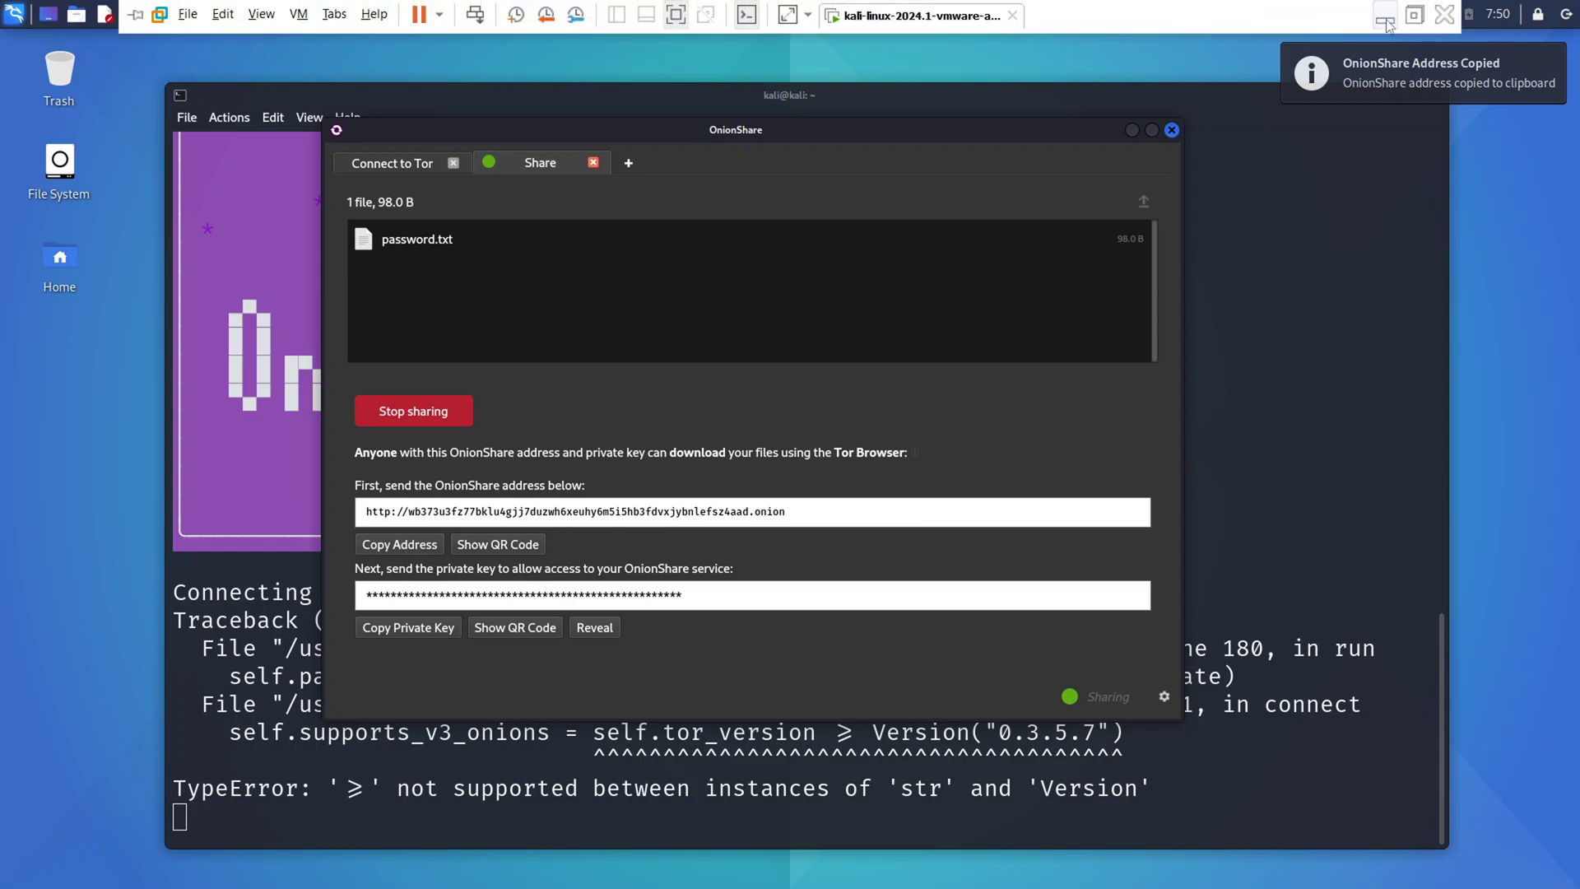
click(1388, 23)
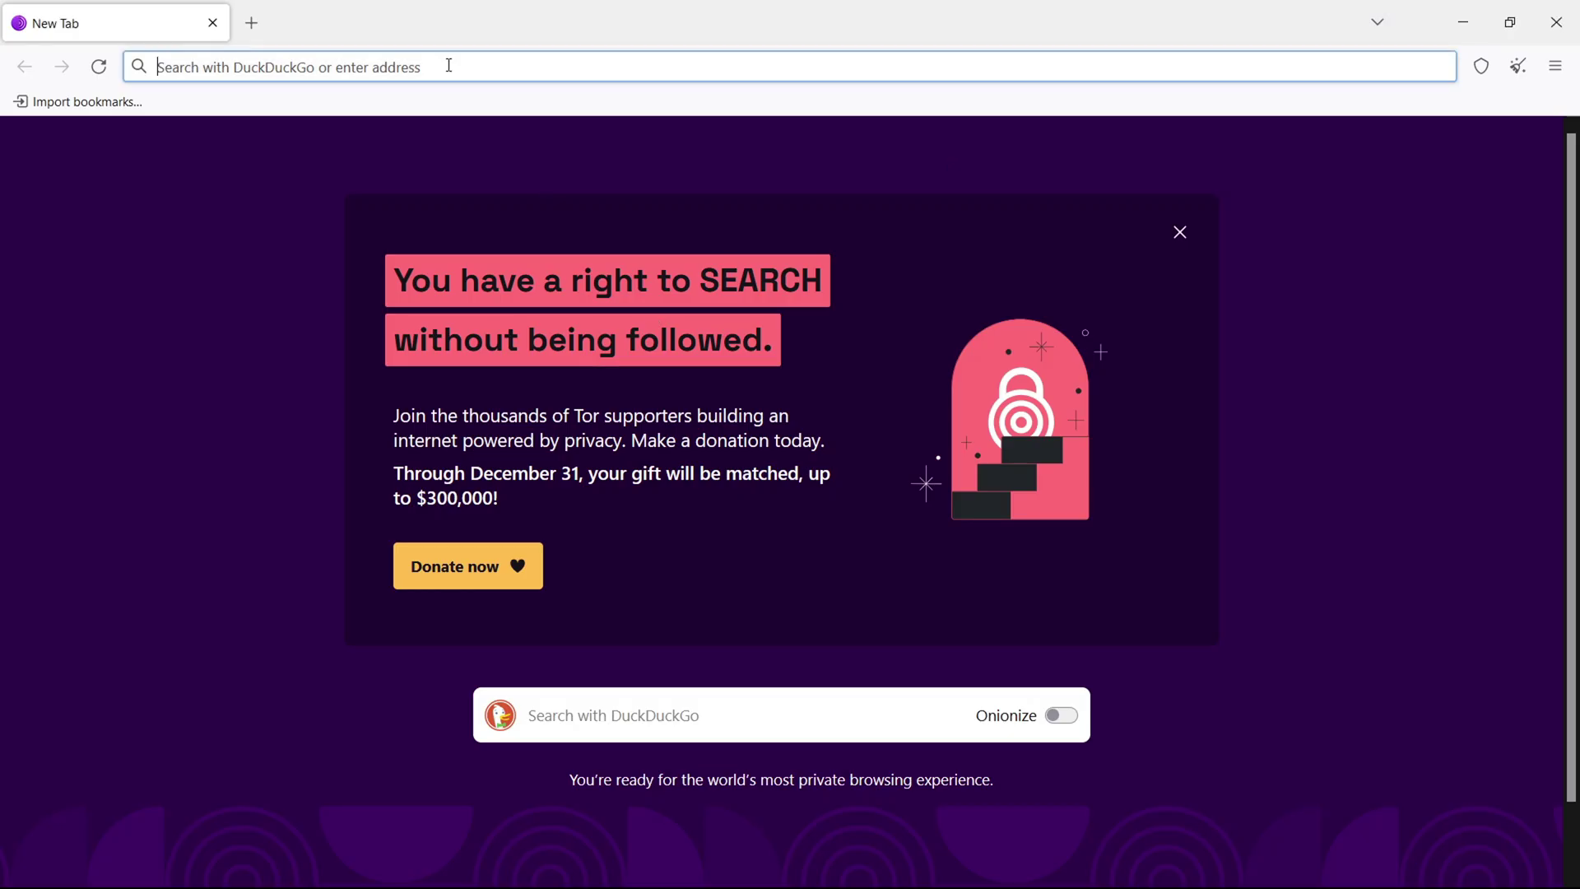
key(ctrl+v)
key(Return)
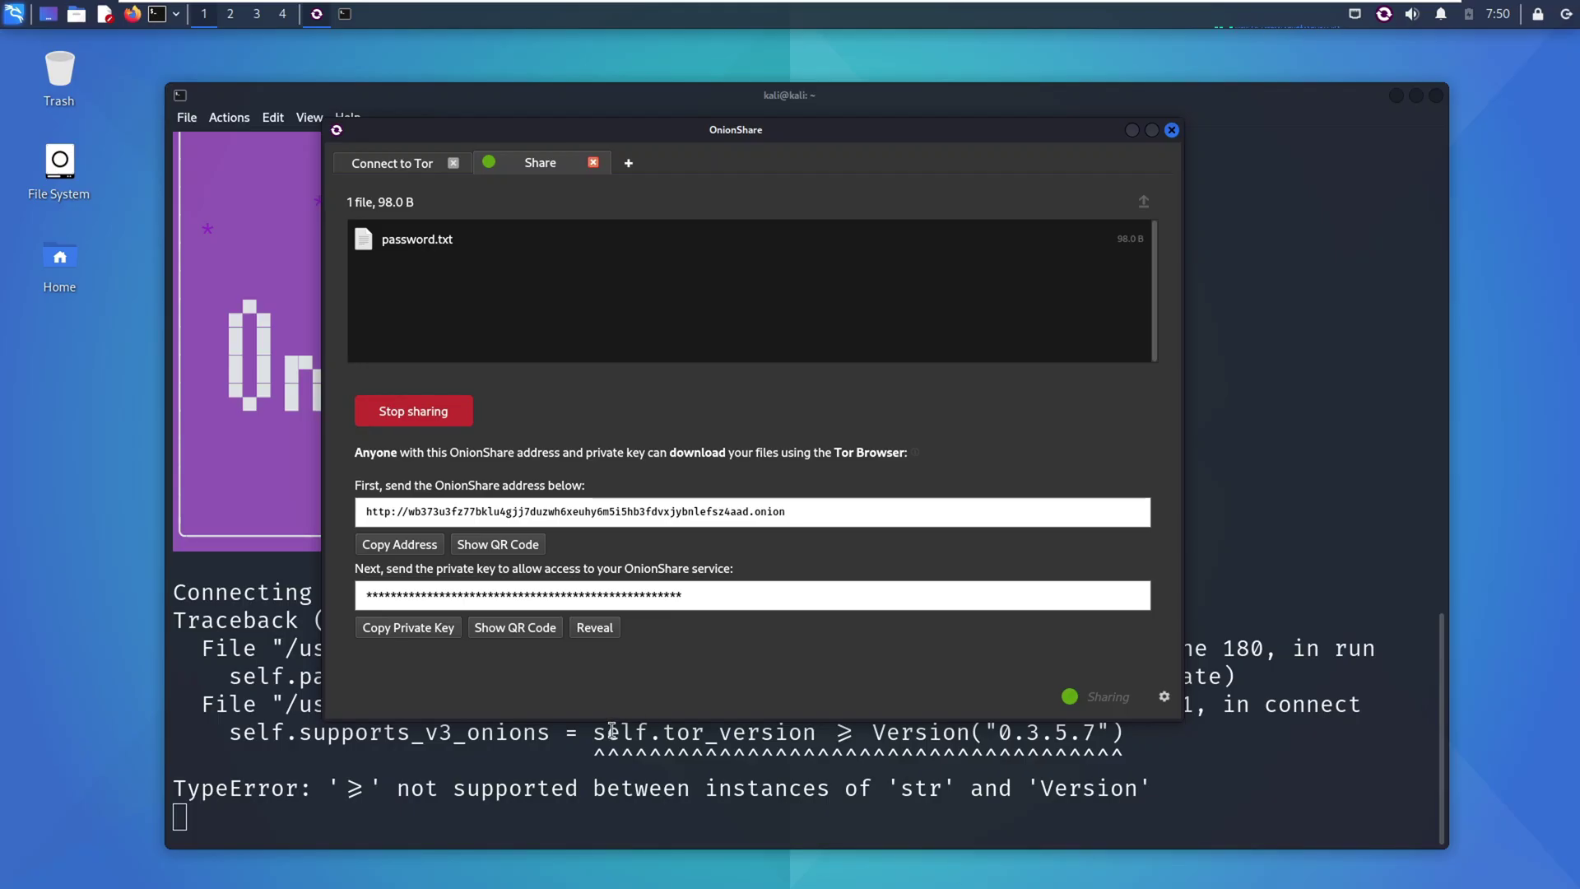
click(408, 627)
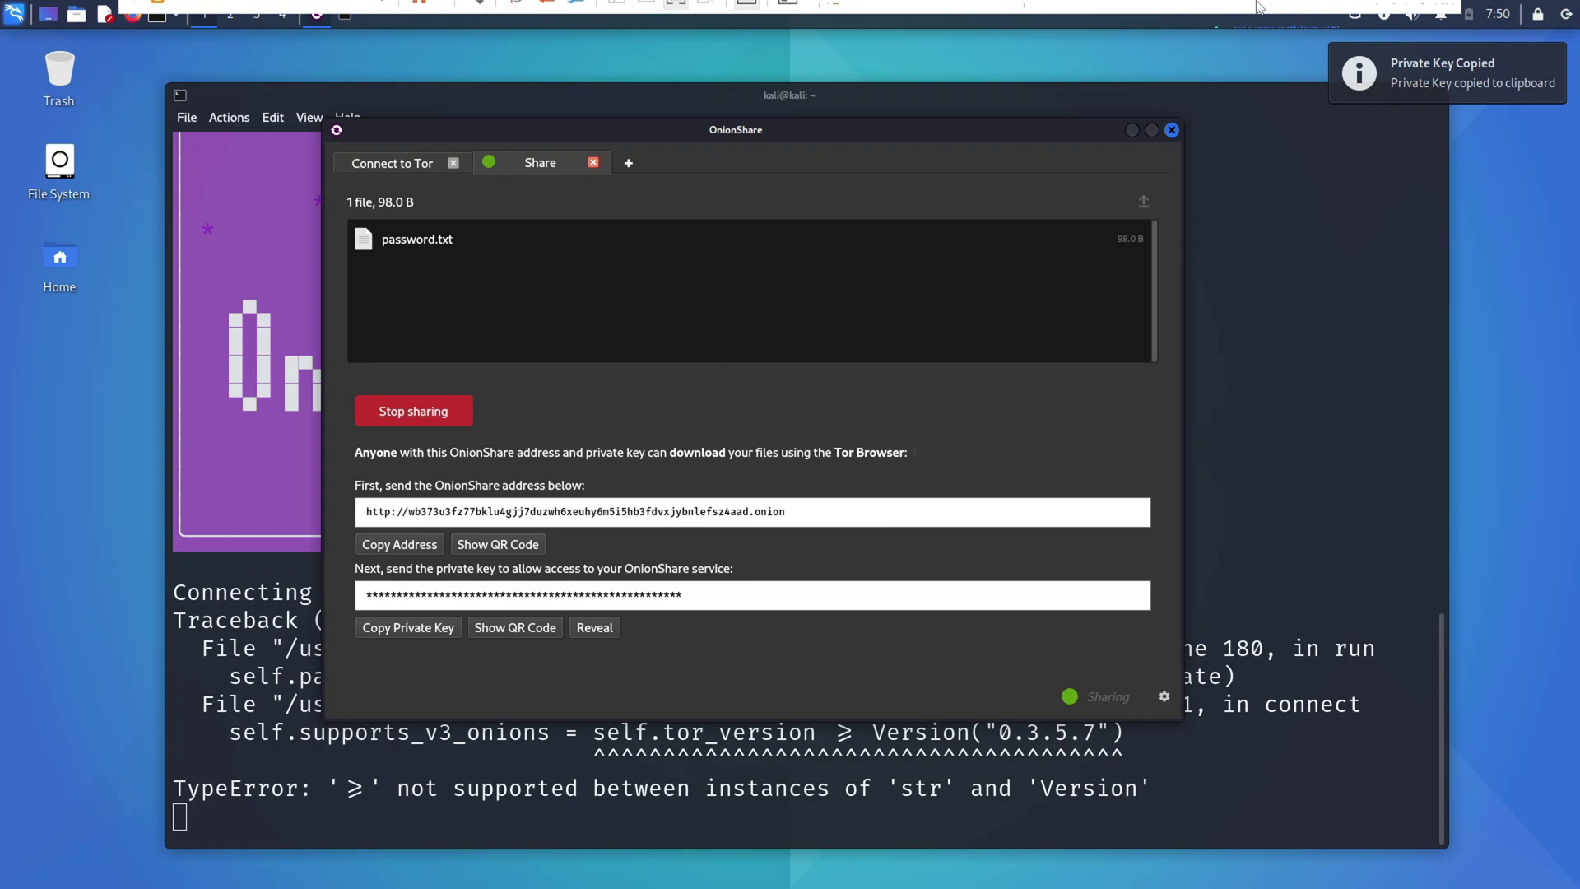
- Unlock the onion page with the private key and download password.txt
click(1385, 18)
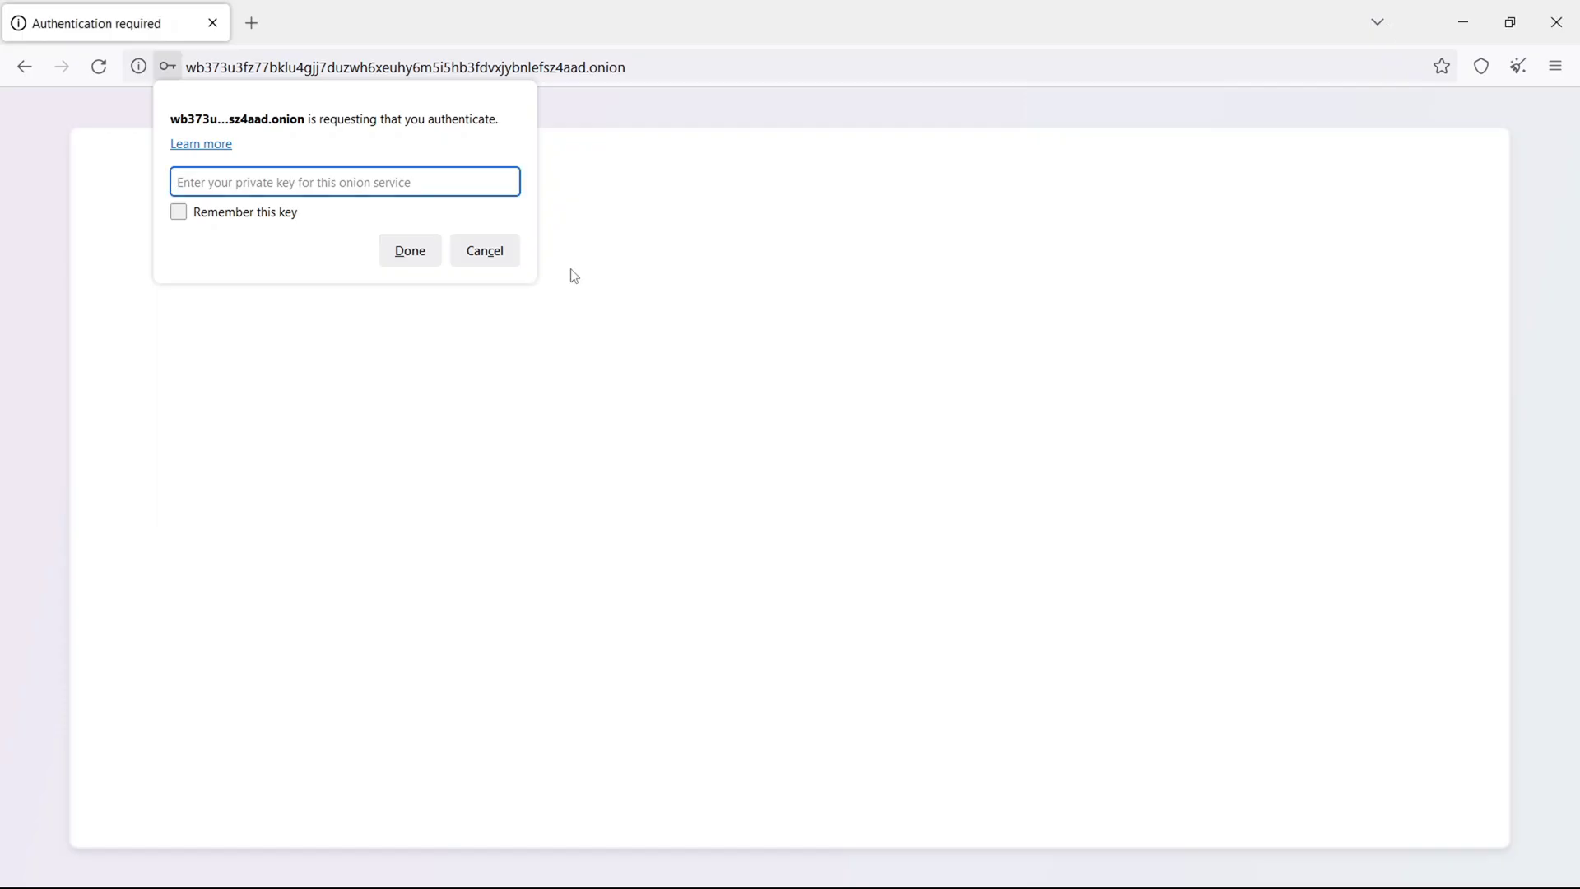
key(ctrl+v)
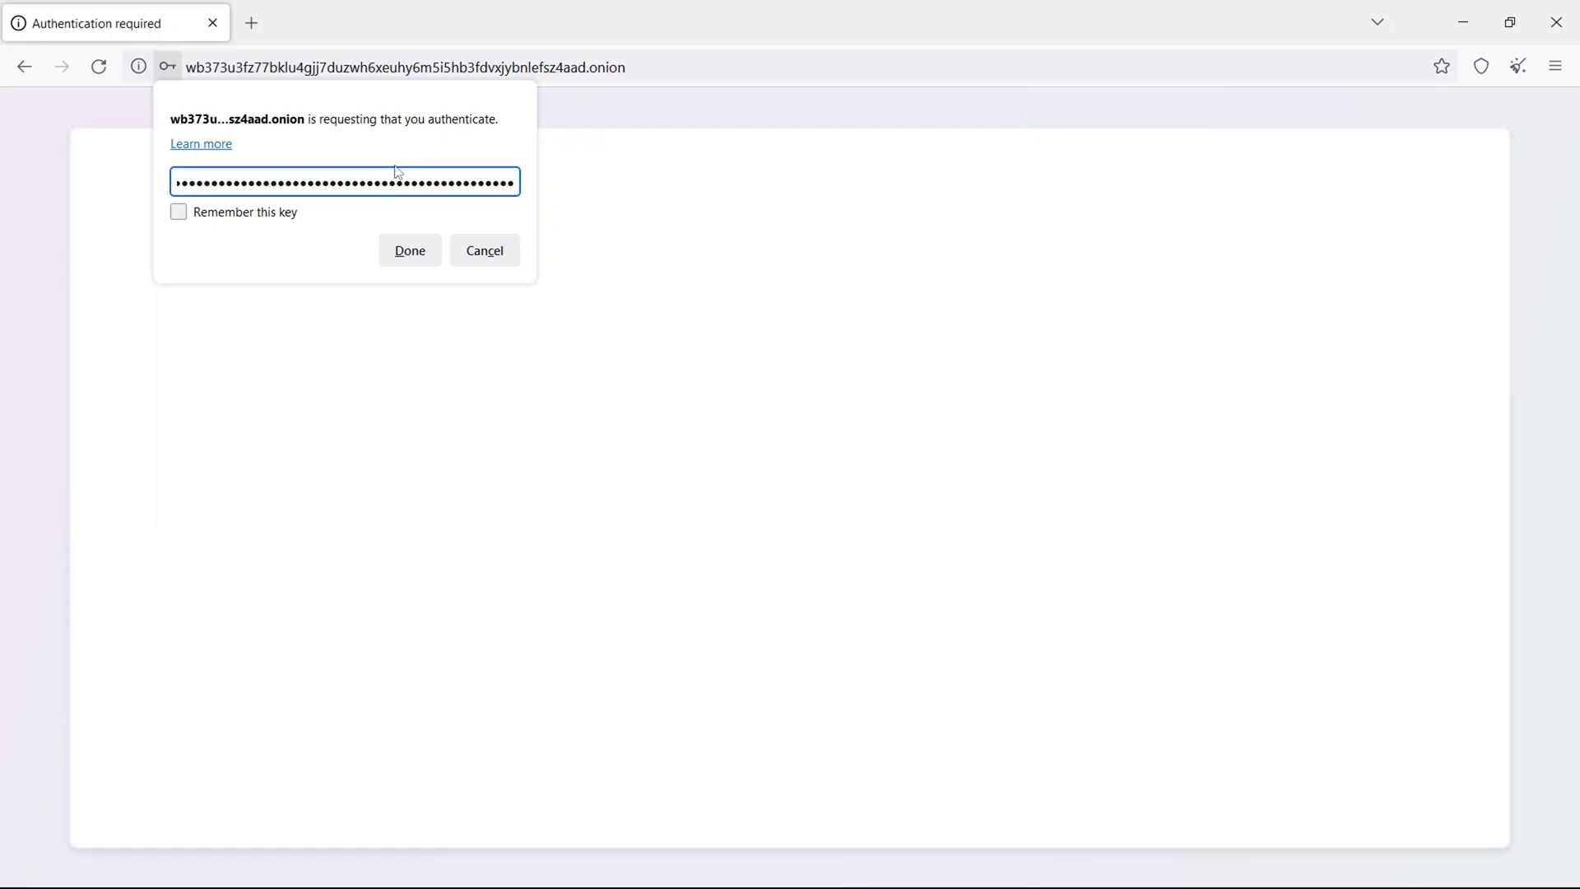
key(Return)
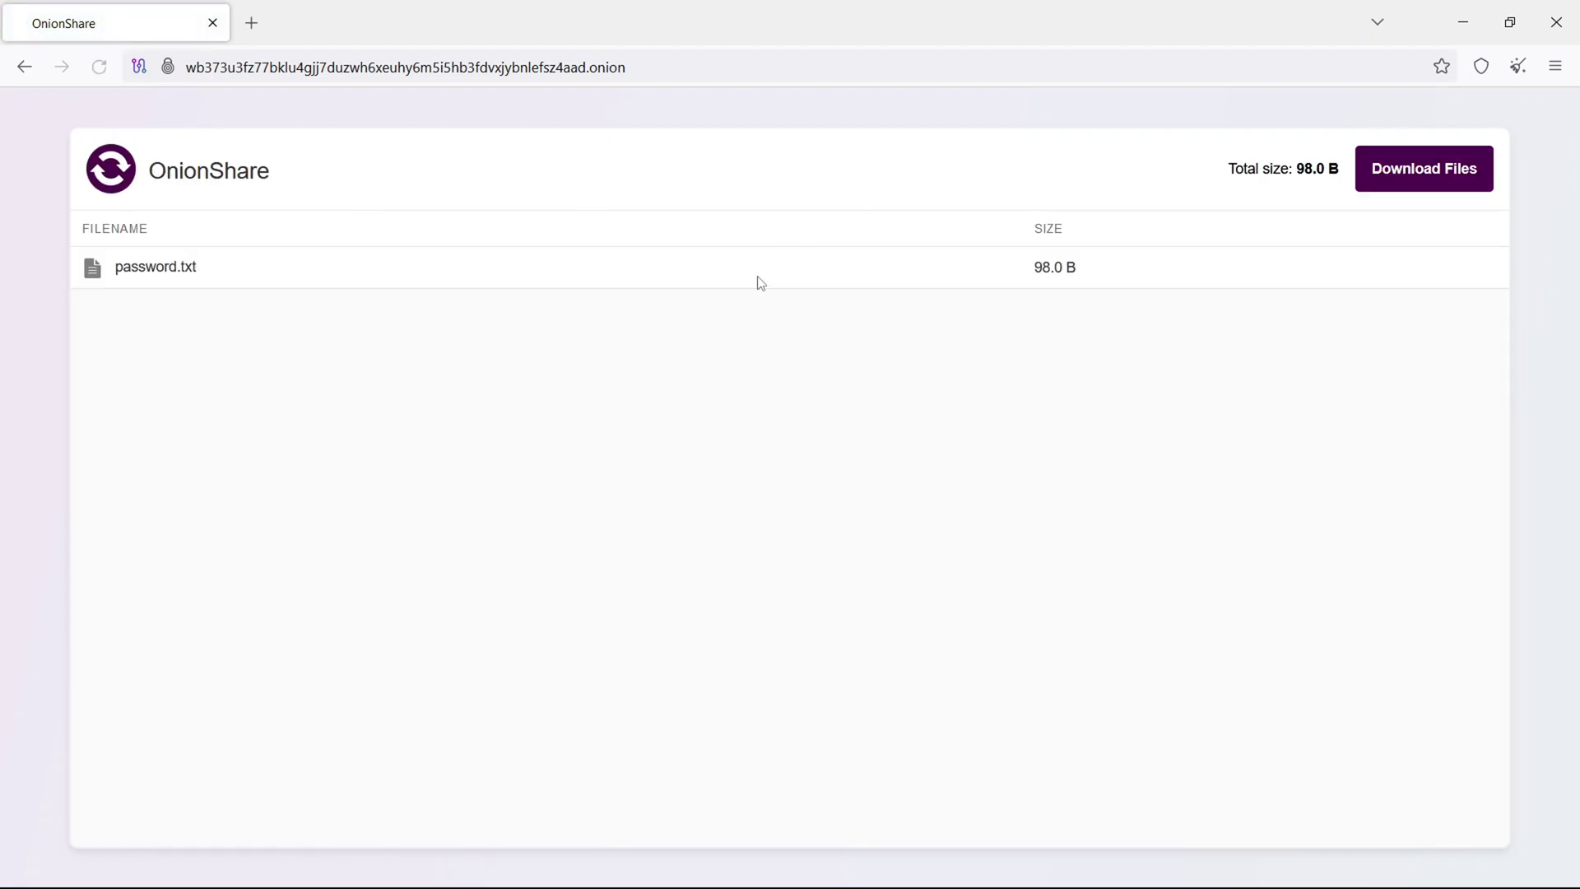
click(1440, 185)
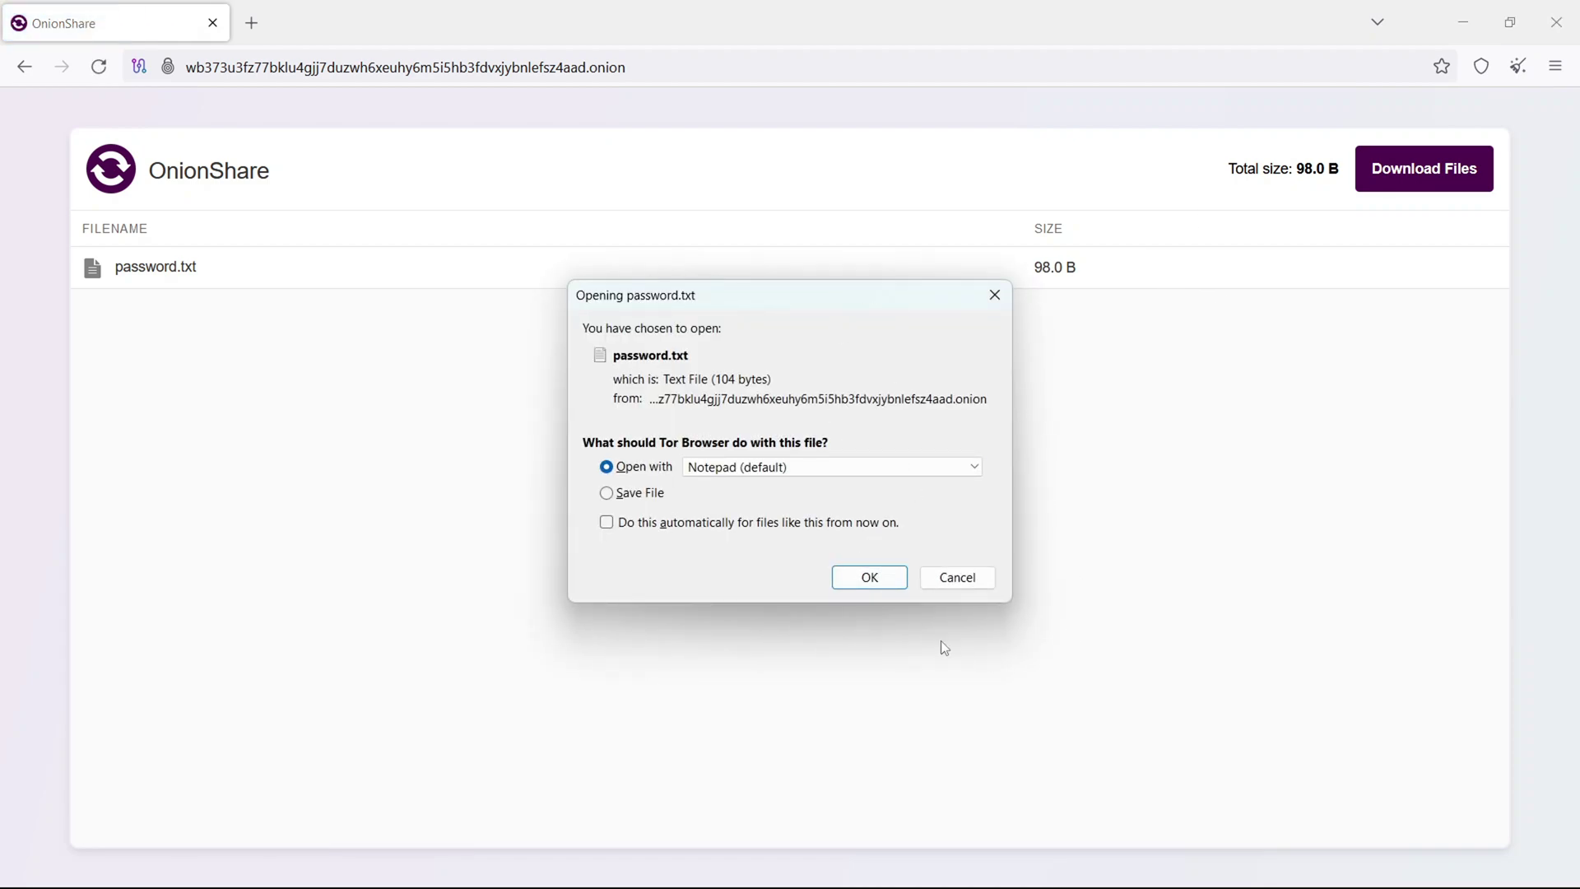
- Open the downloaded password.txt in Notepad, read through its text, then close it
click(869, 578)
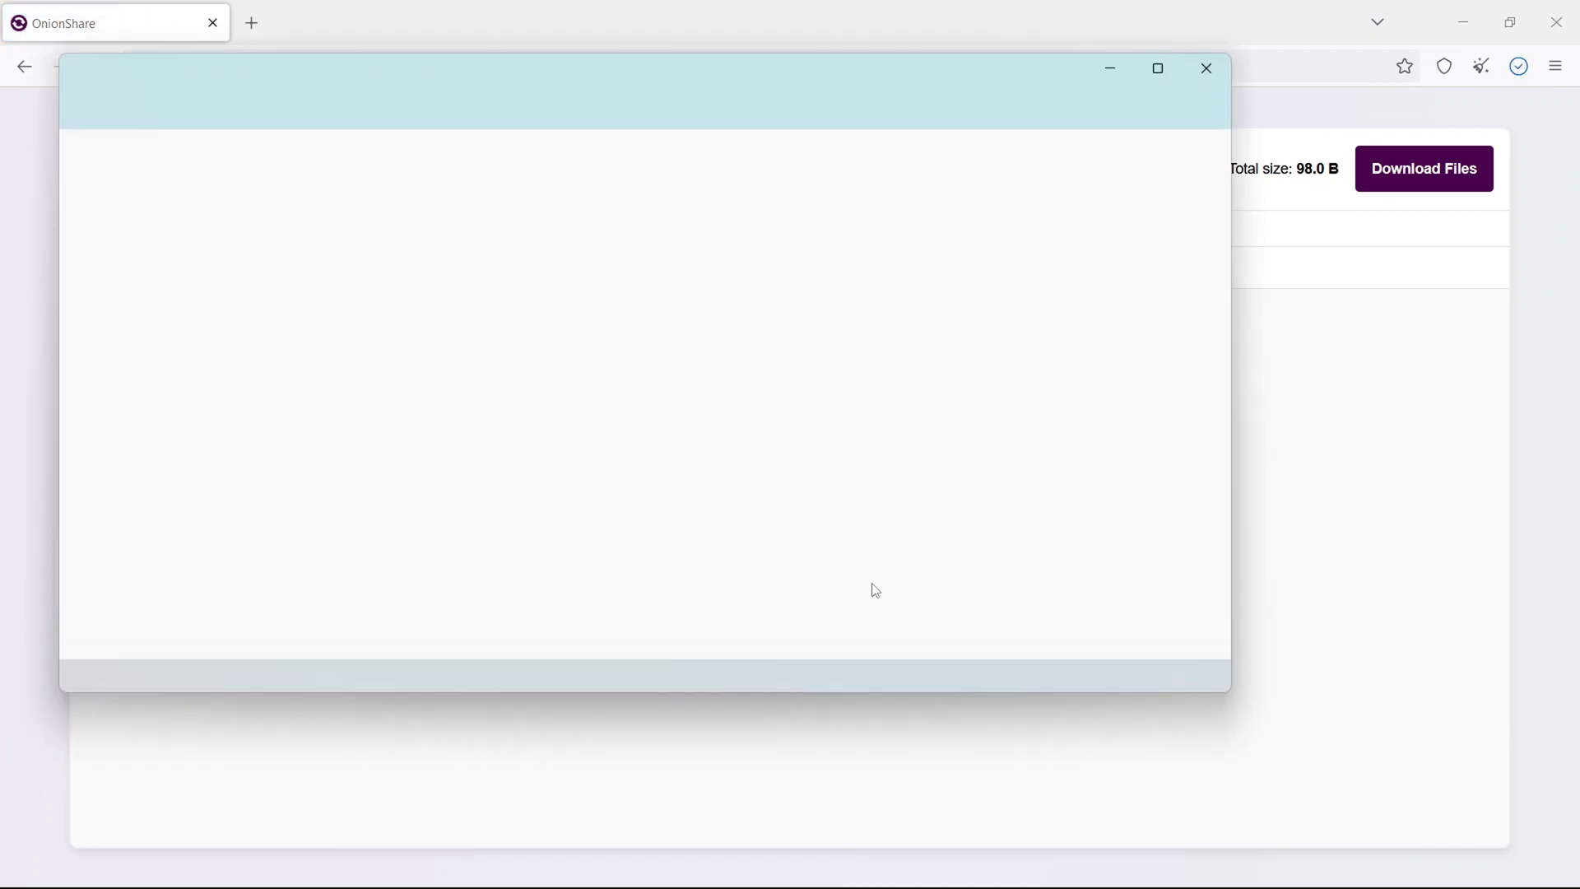
click(543, 175)
double_click(682, 156)
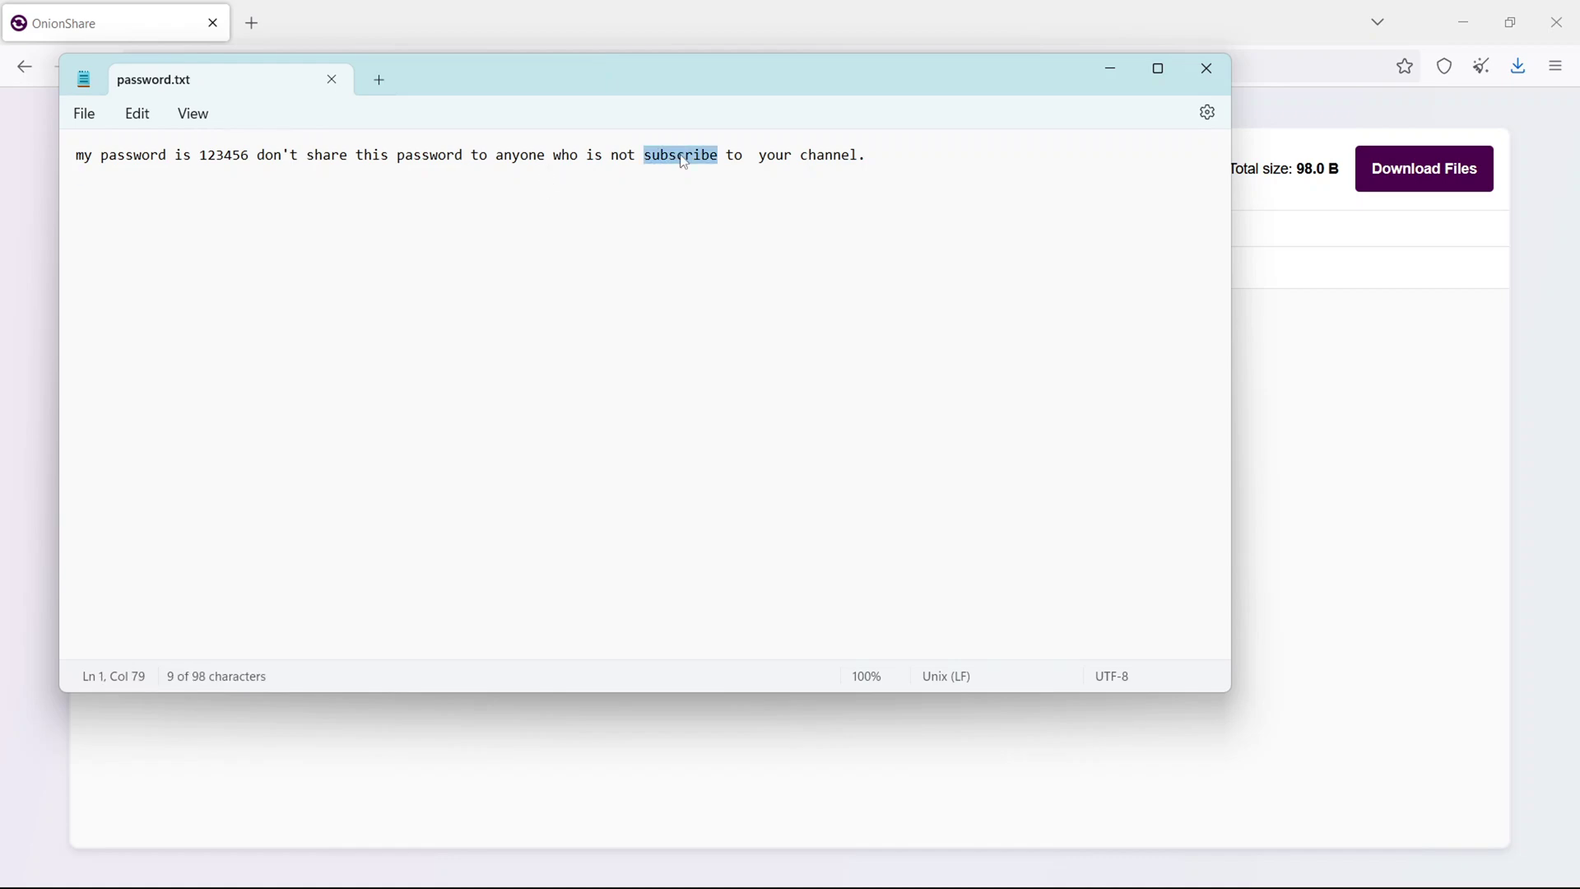
triple_click(683, 161)
click(832, 367)
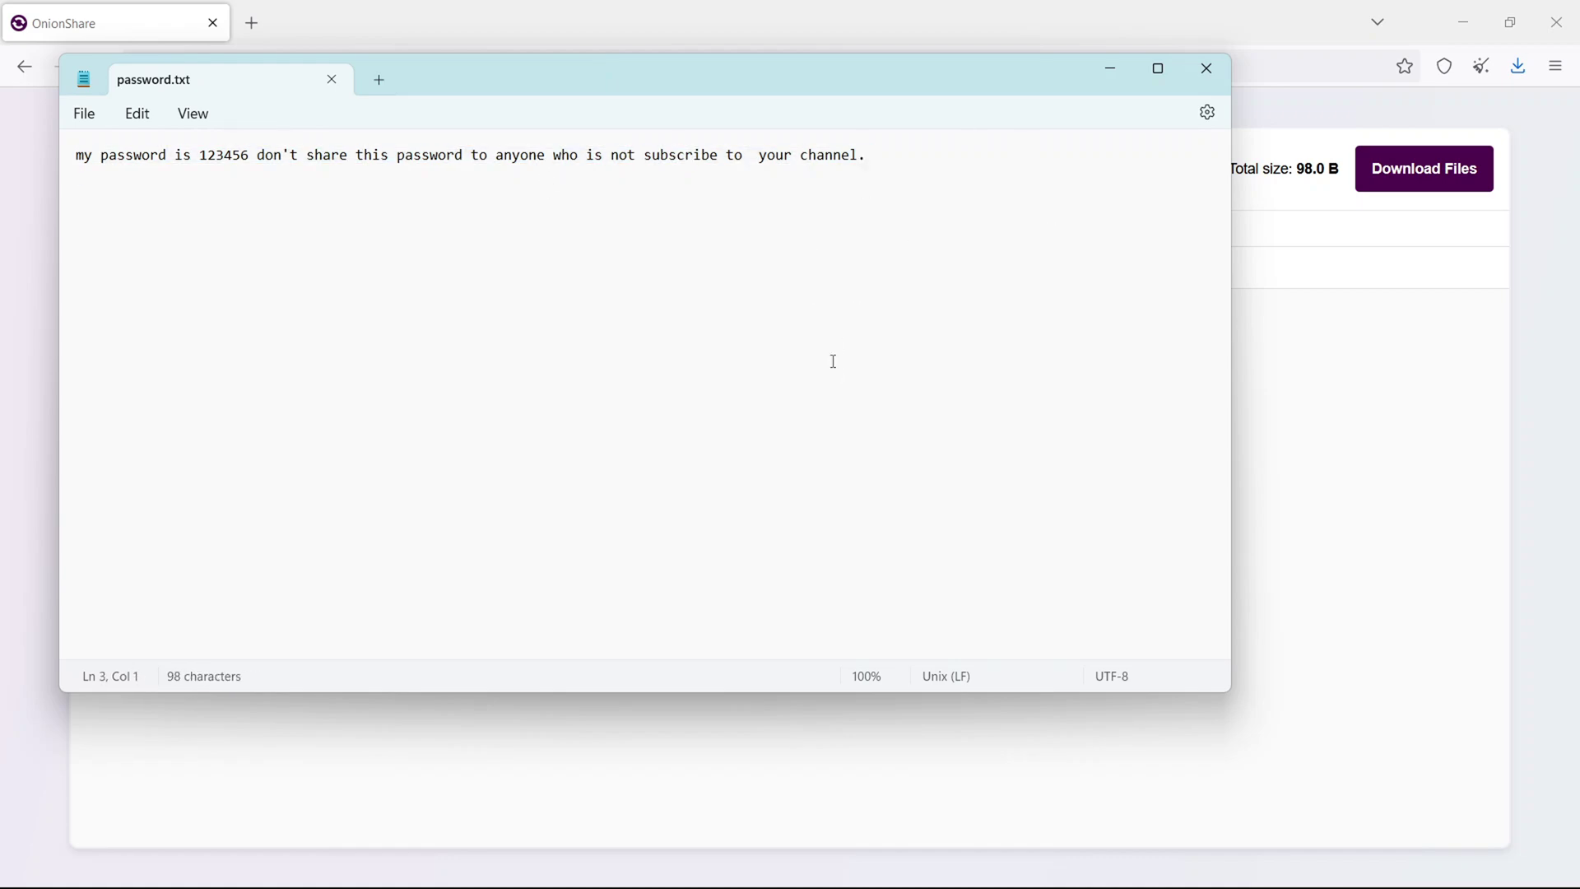
click(1206, 69)
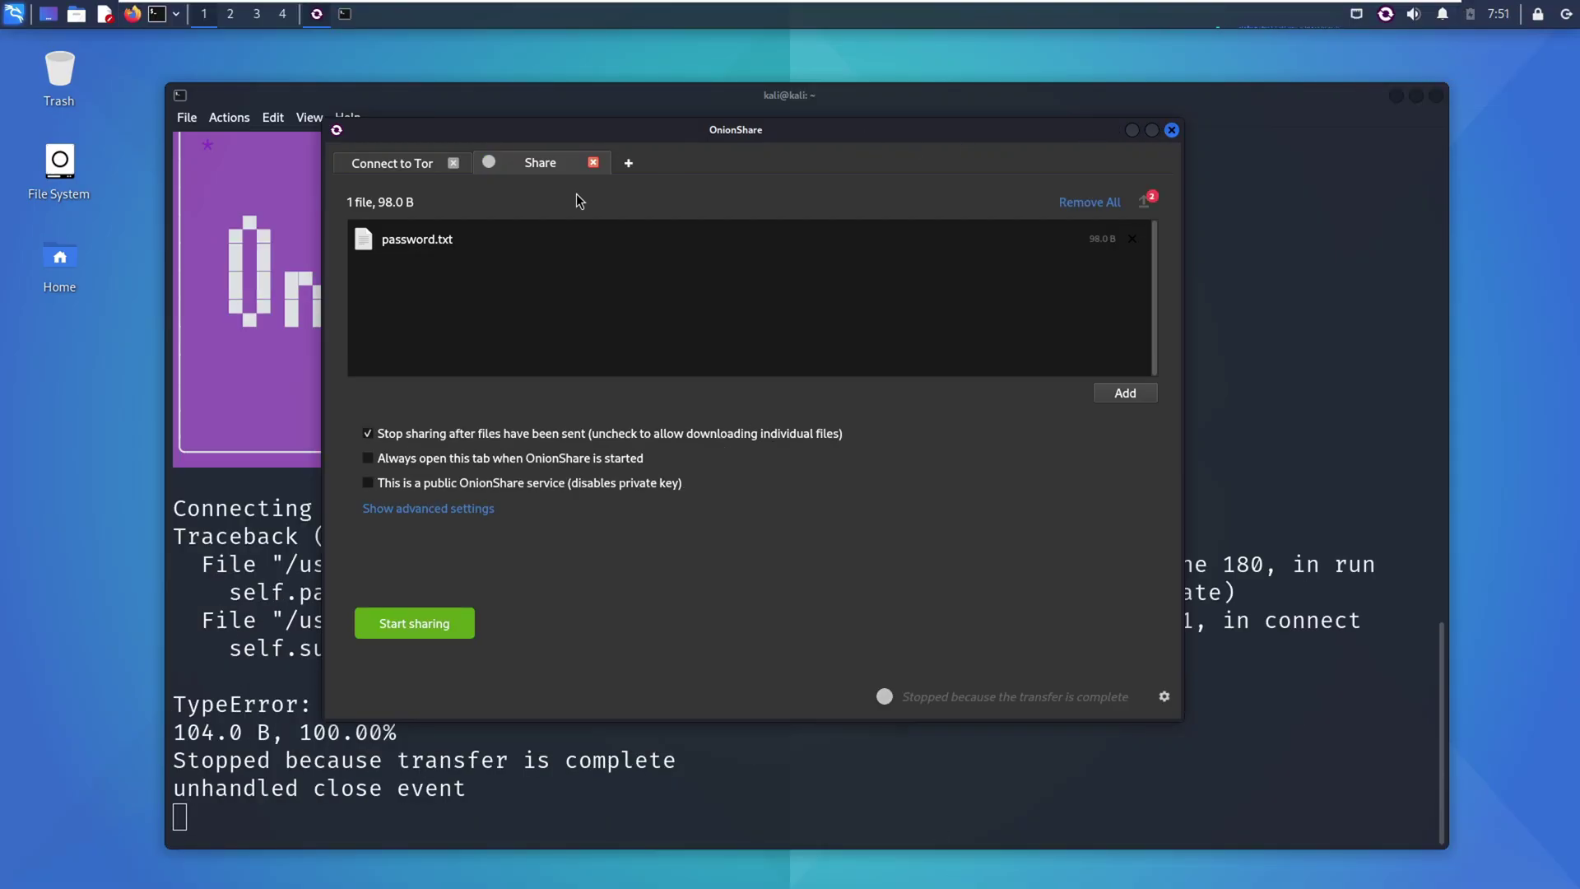
- Add a new OnionShare tab set to Chat Anonymously mode
click(631, 164)
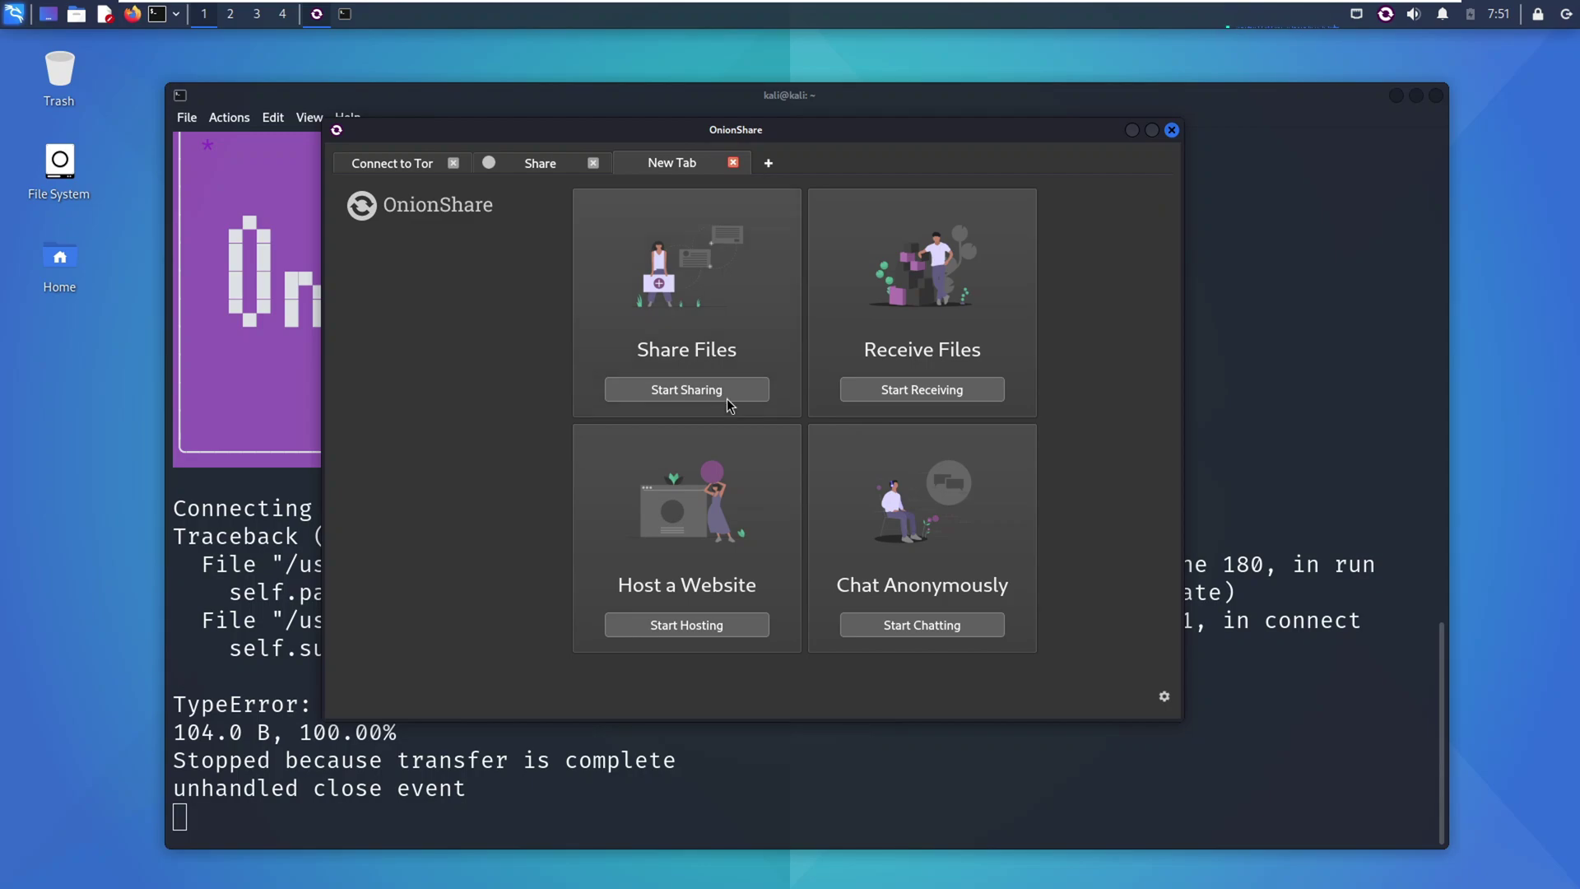
click(935, 630)
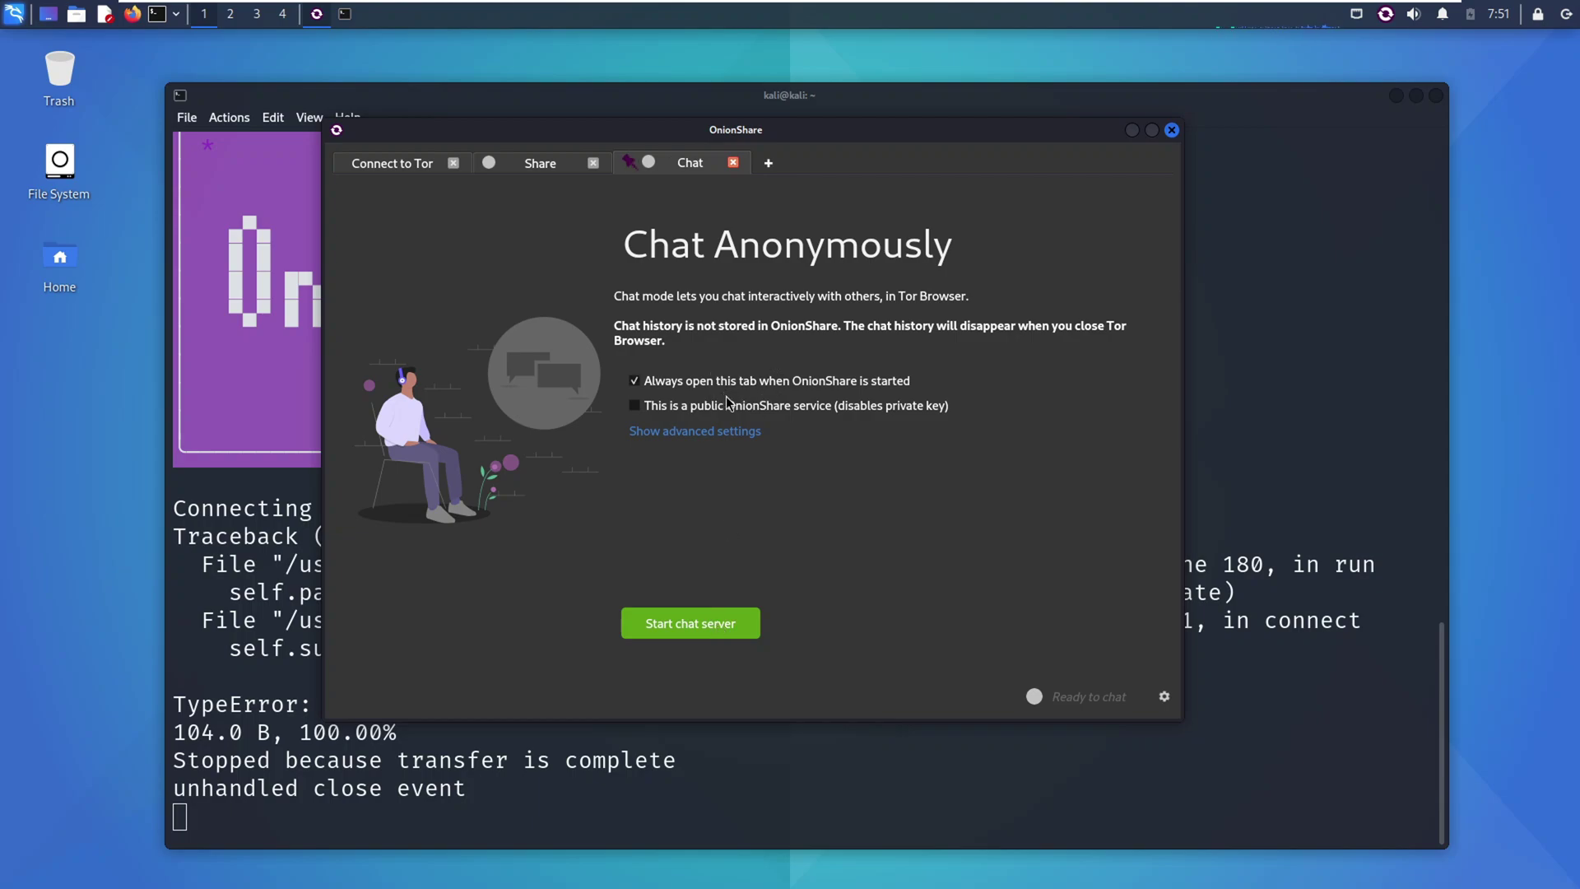
- Disable Always open, start the chat server, and copy its onion address
click(731, 384)
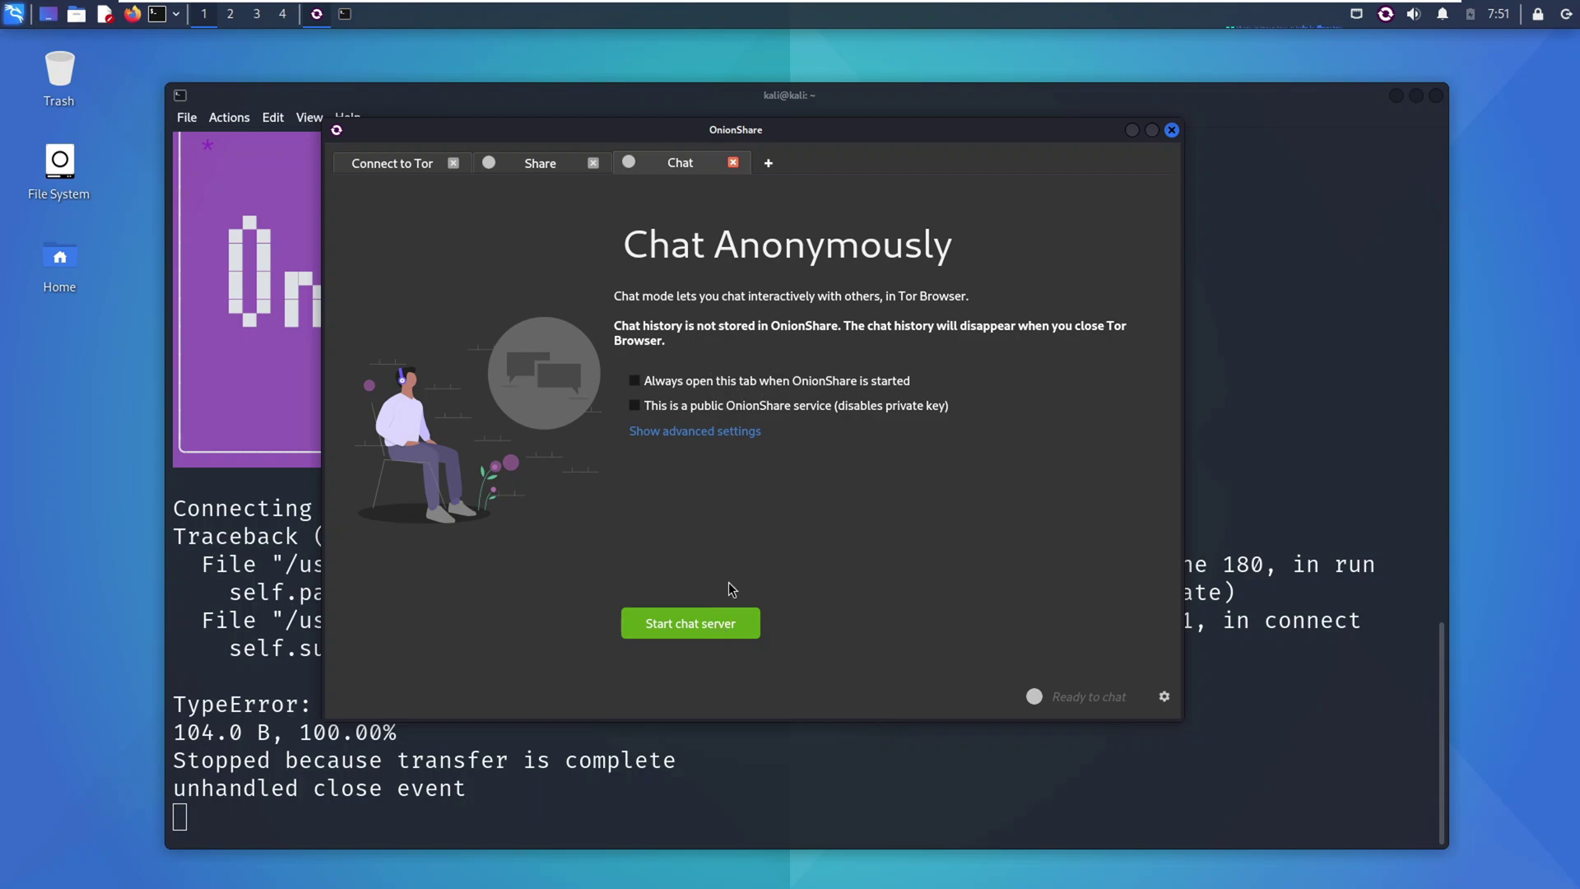
click(719, 628)
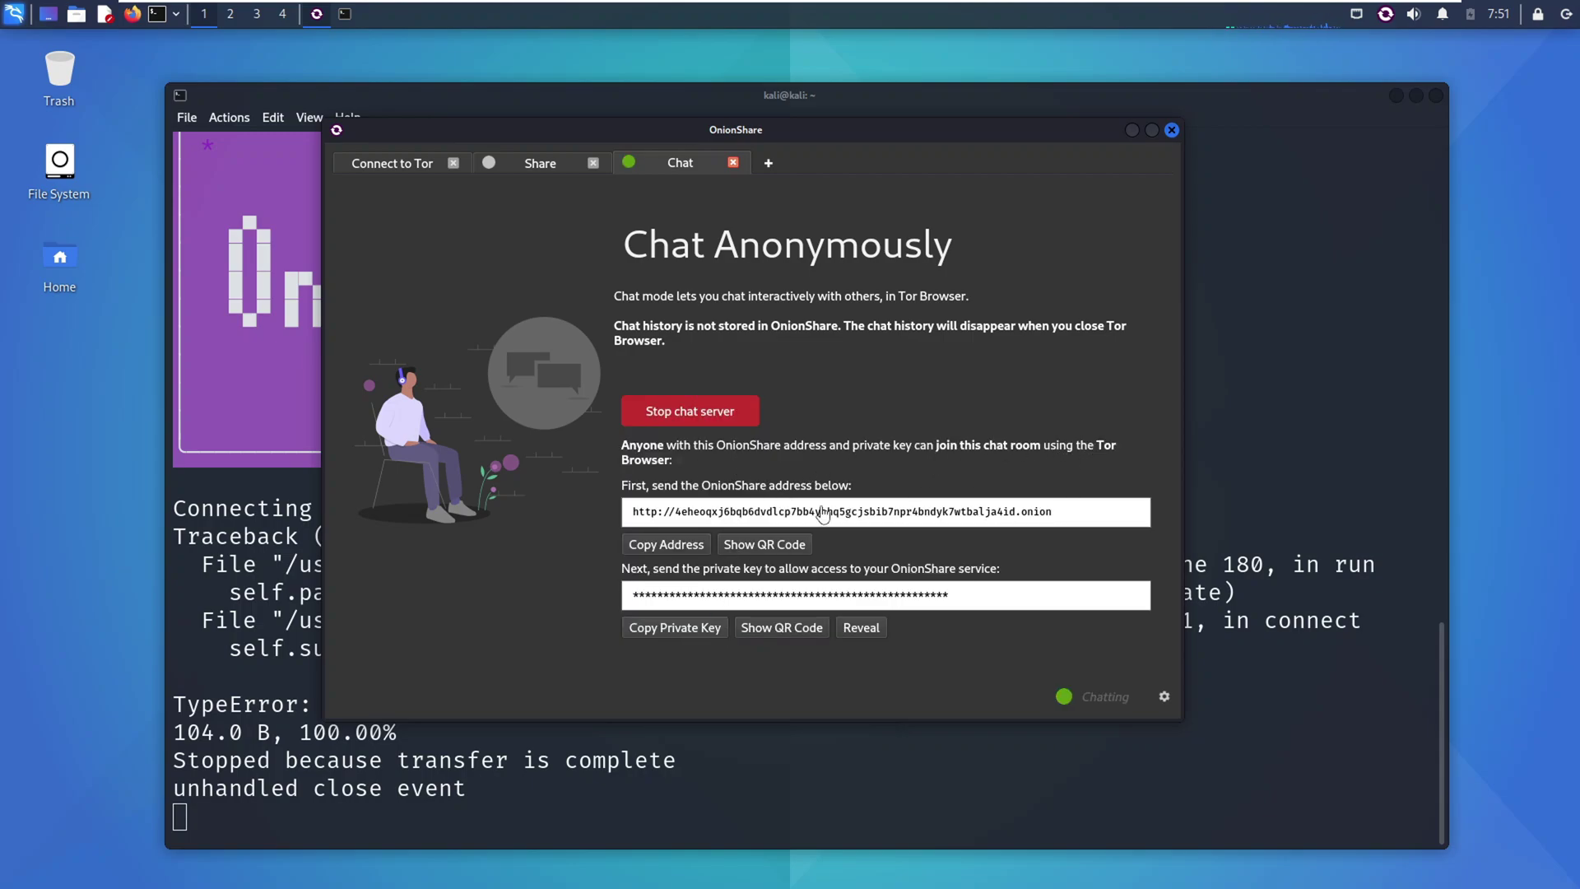
click(654, 545)
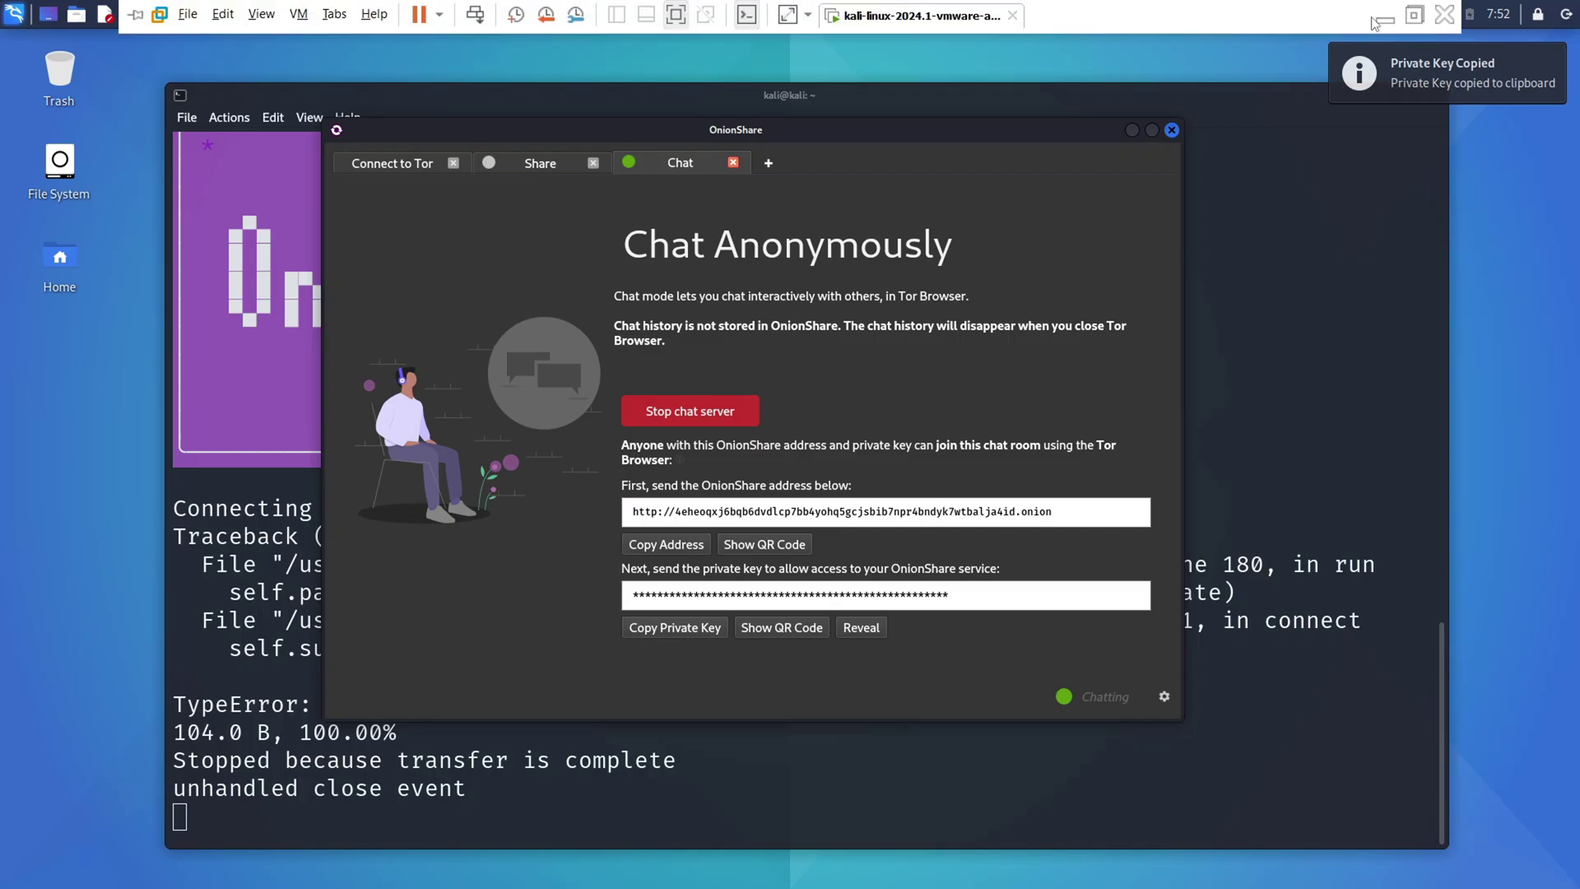
- Paste the chat room's private key into Tor Browser to join the room
click(1377, 21)
key(ctrl+v)
key(Return)
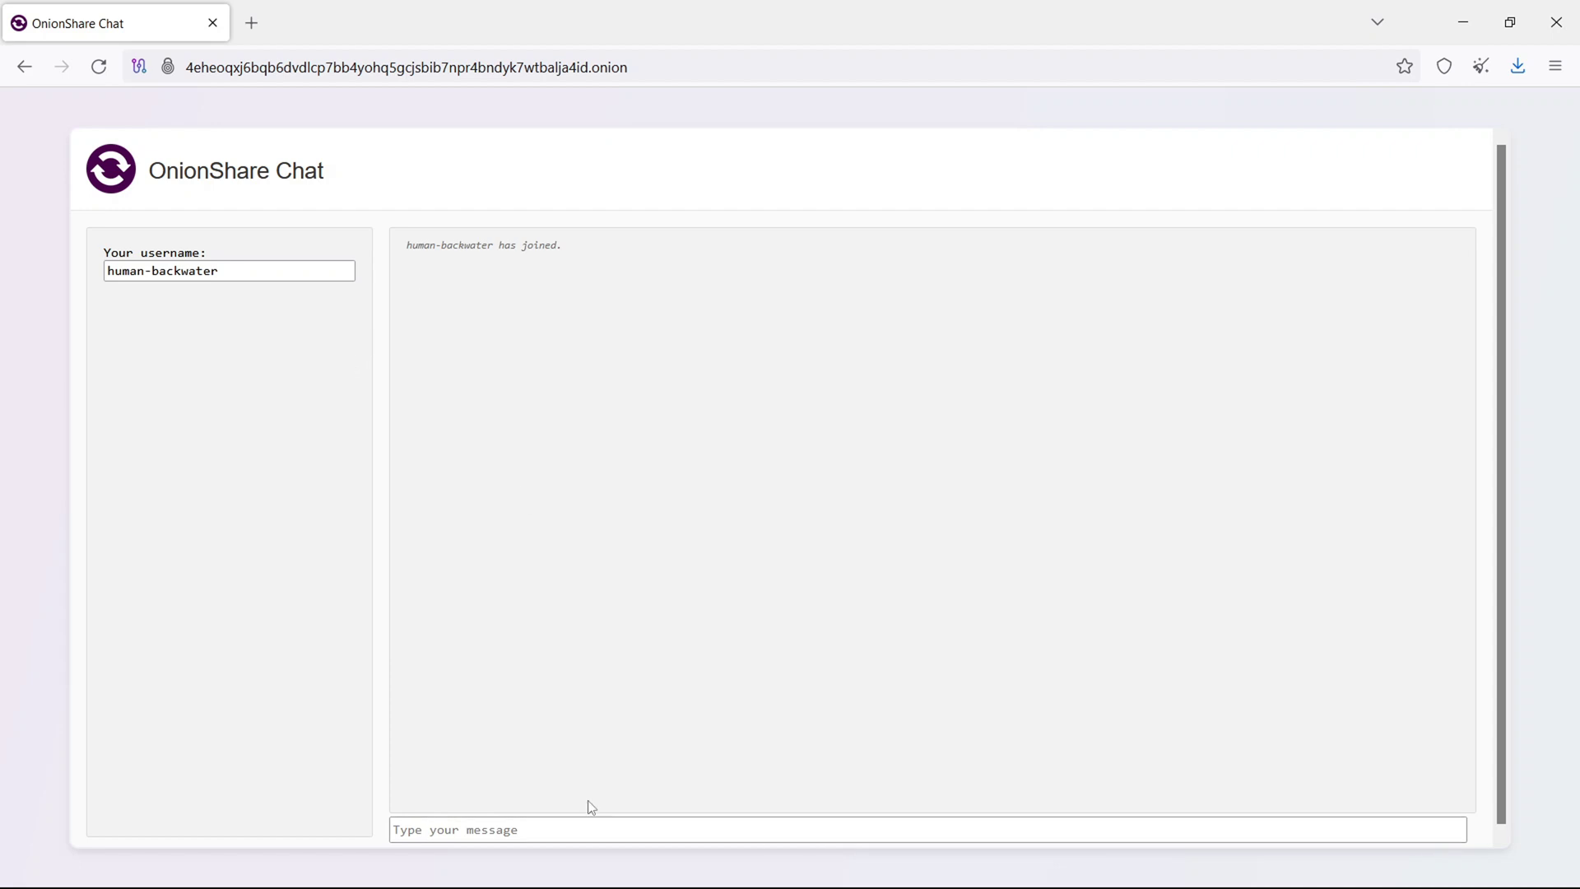
- Send 'You can chat here' from the chat room's message box
click(553, 833)
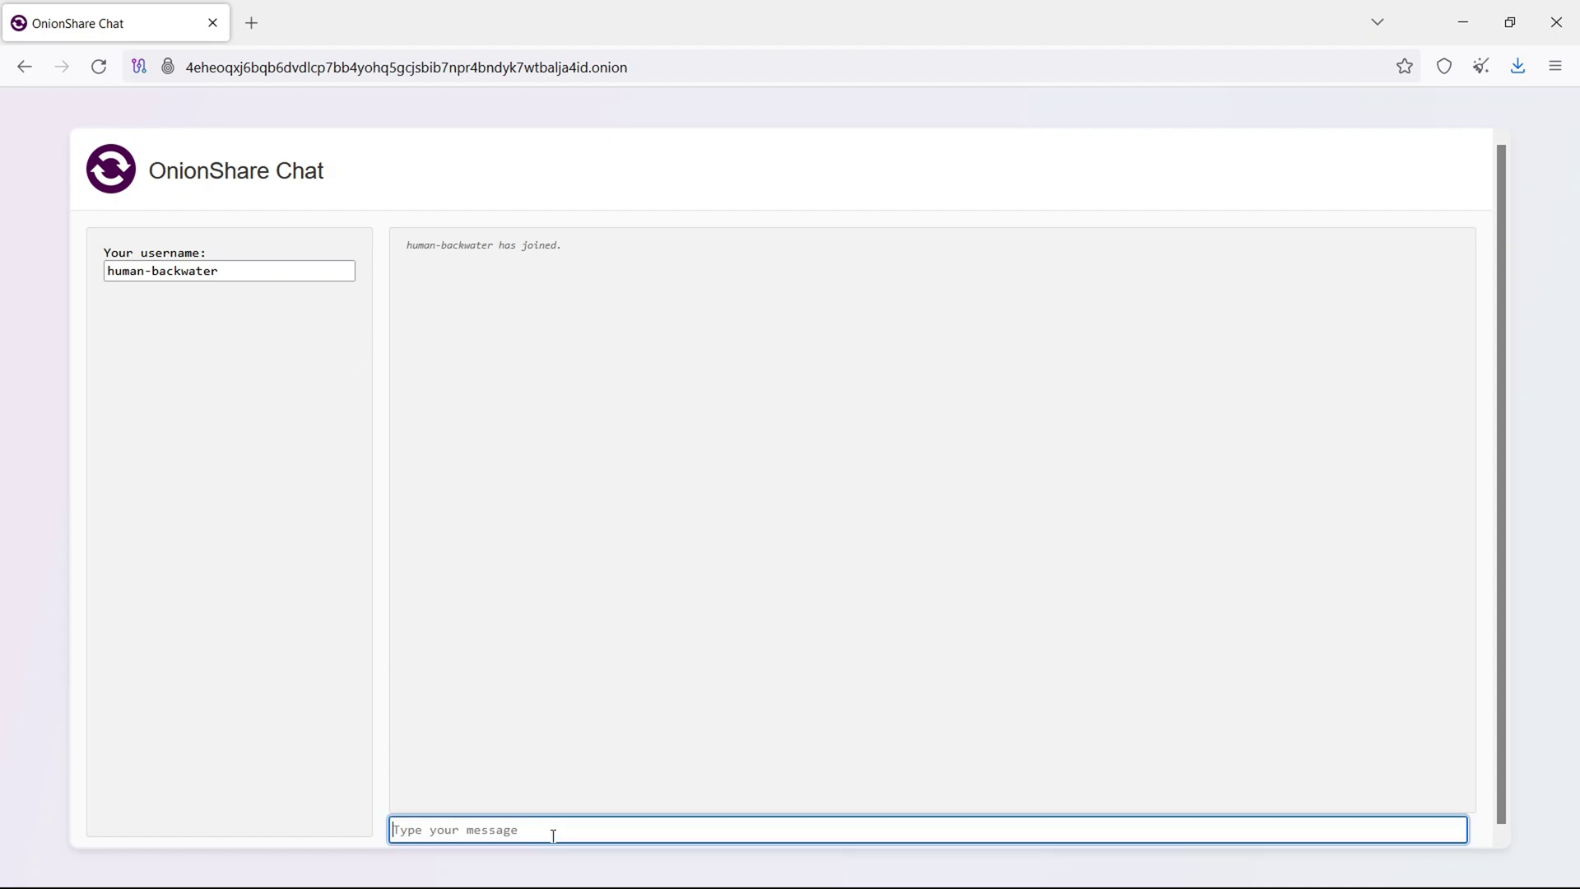
text(You c)
text(an chat here)
key(Return)
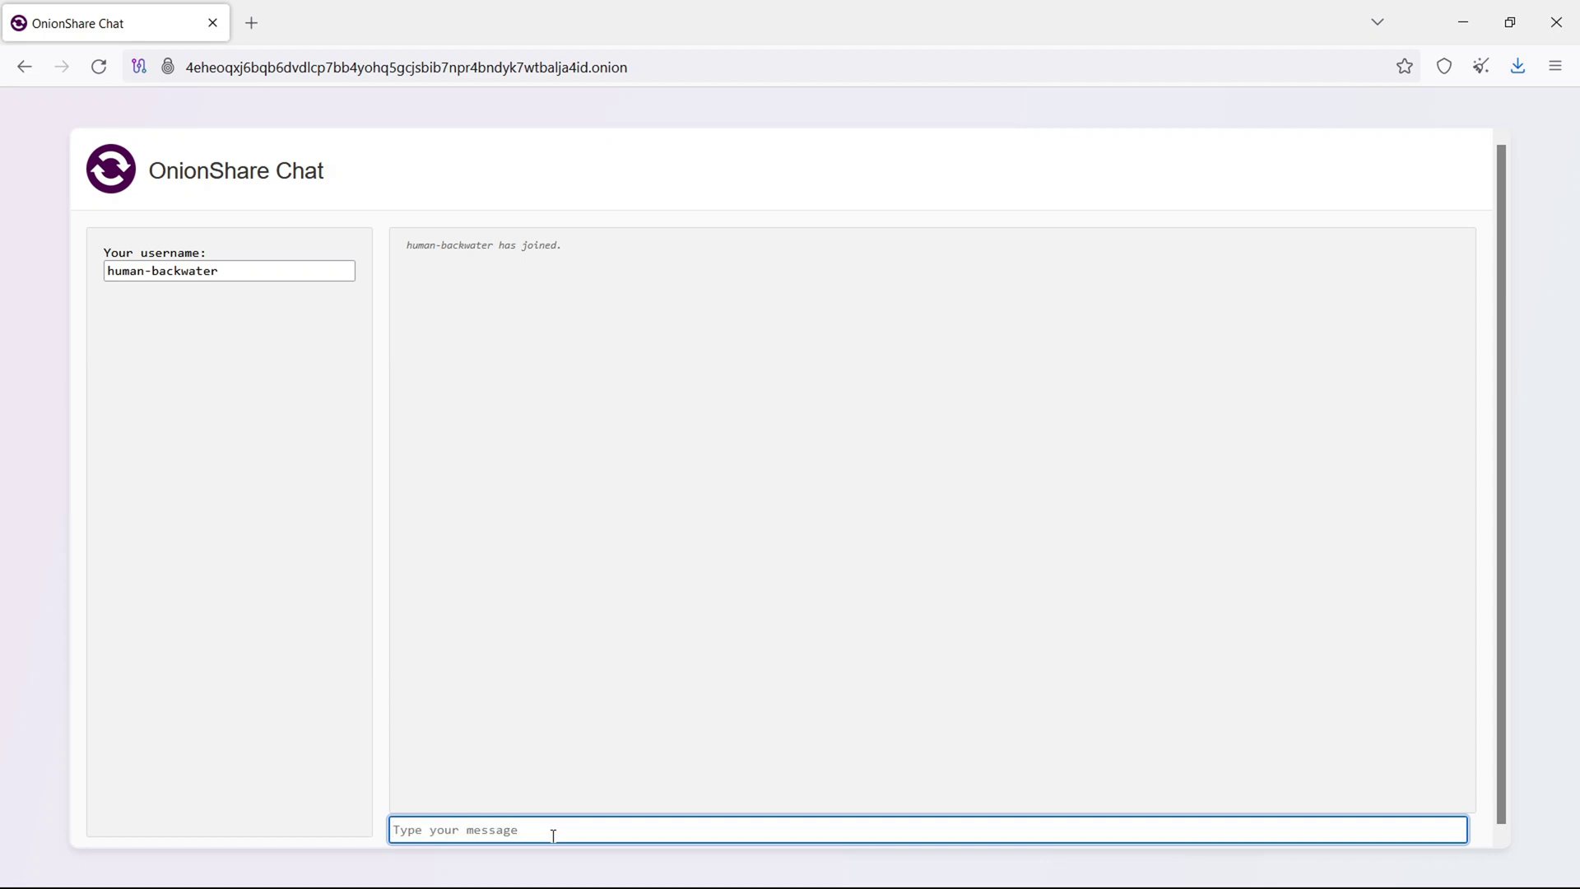